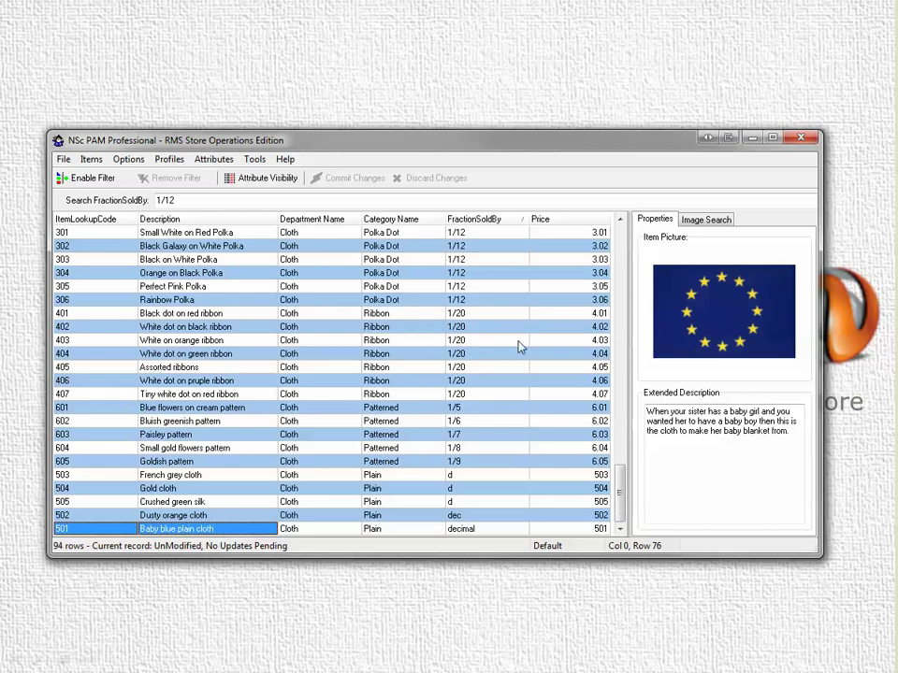
- Check which attribute types are offered for a new item attribute, without adding one
left_click(223, 161)
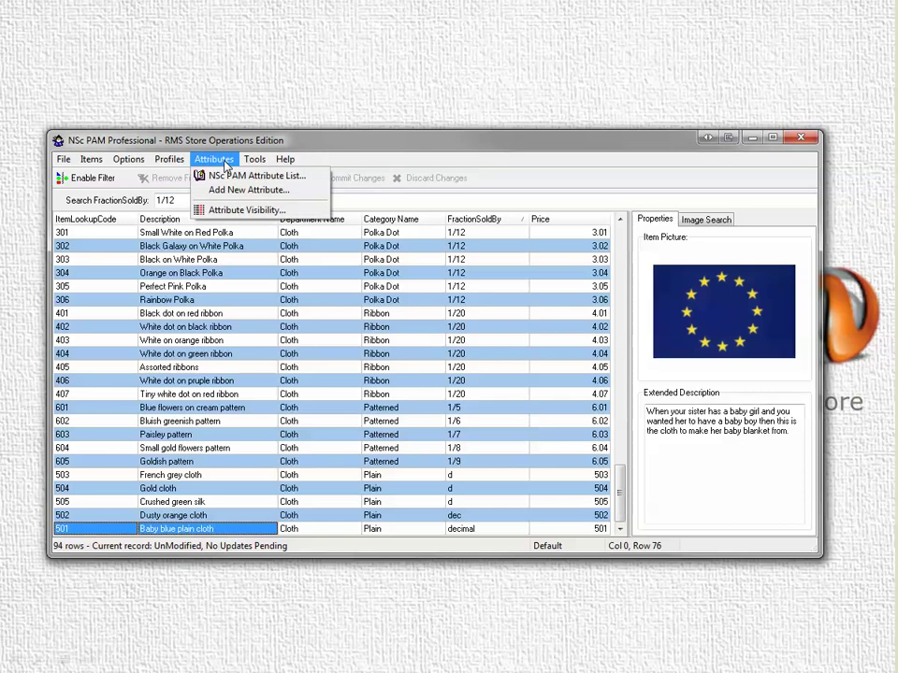
left_click(263, 190)
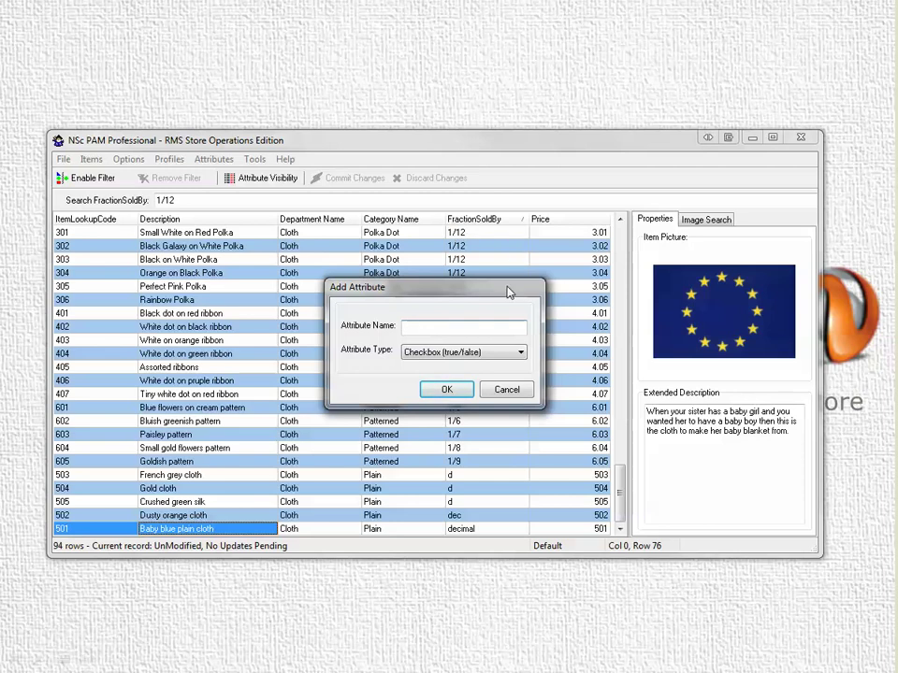
left_click(513, 354)
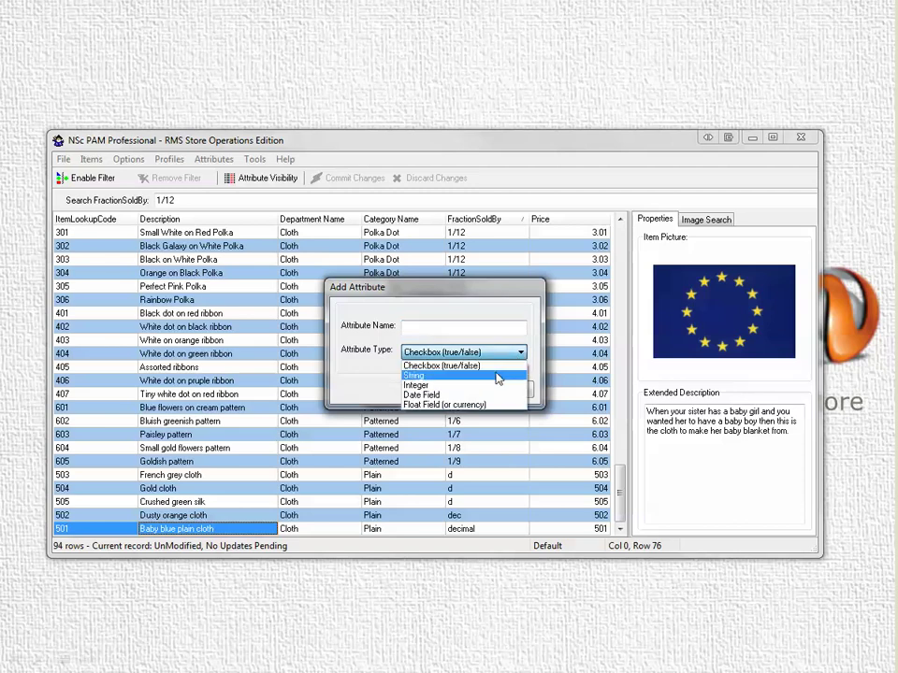
left_click(505, 310)
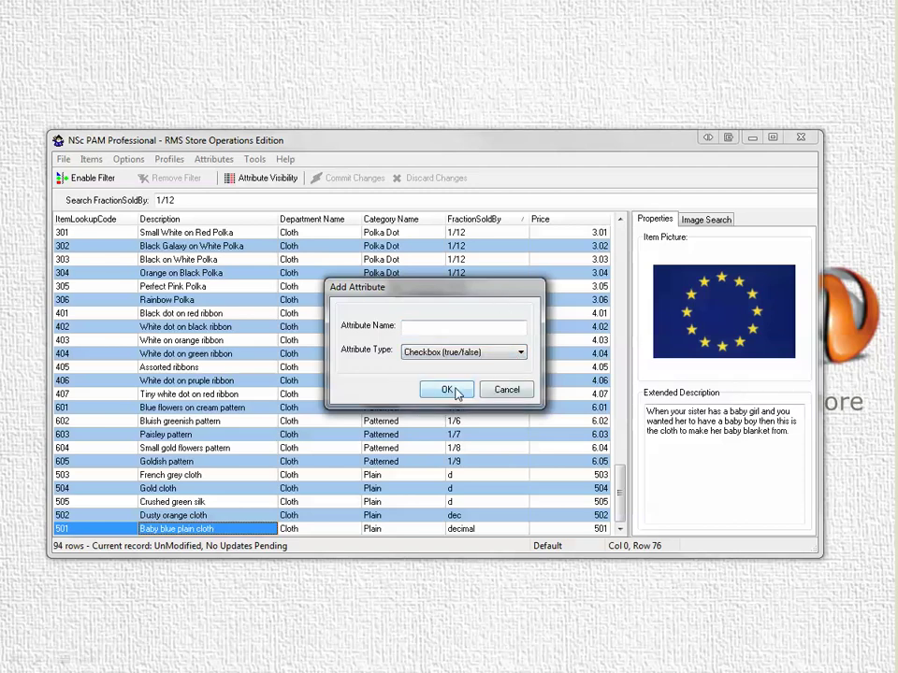
left_click(521, 392)
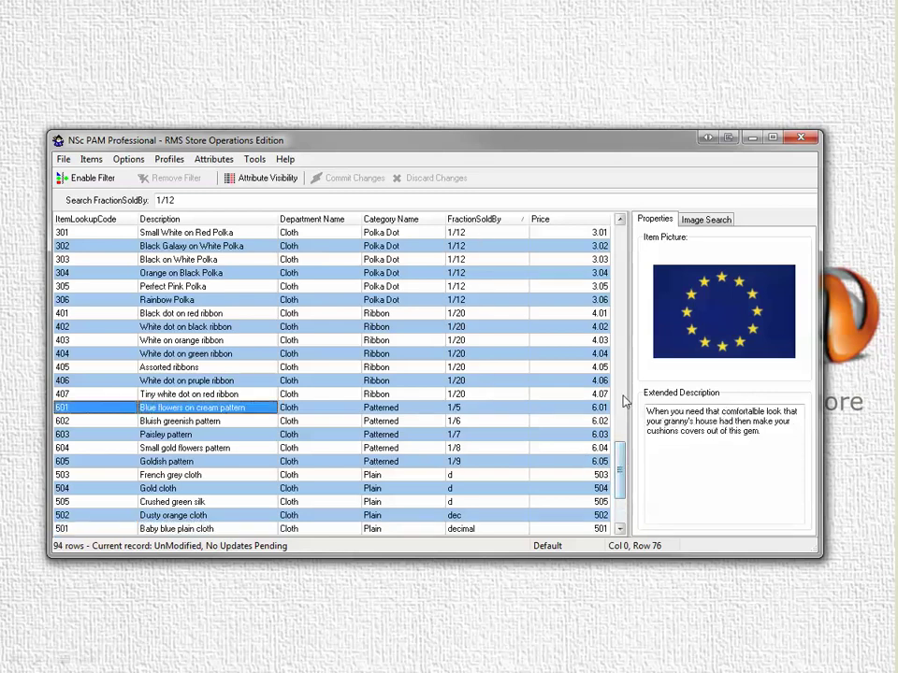
- Review the FractionSoldBy values of the cloth items near the end of the item list
key("Page_Up")
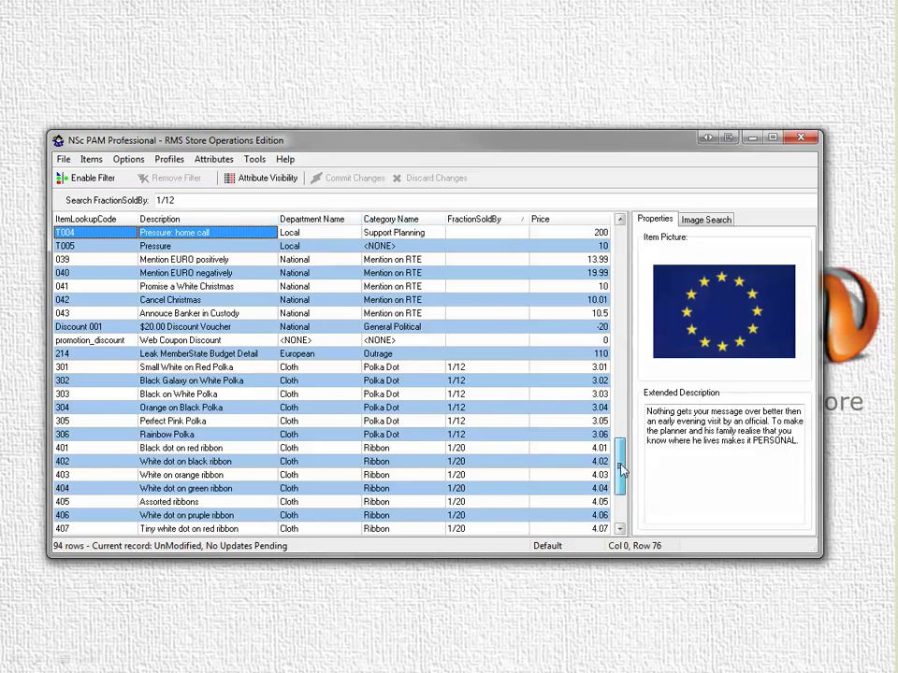
left_click_drag(617, 412, 622, 476)
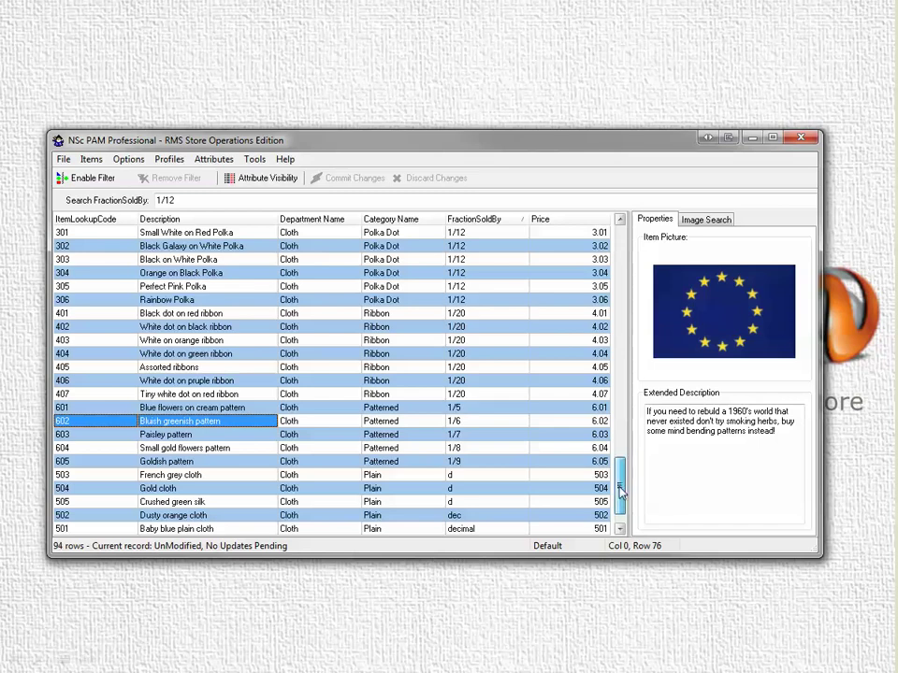
left_click(529, 490)
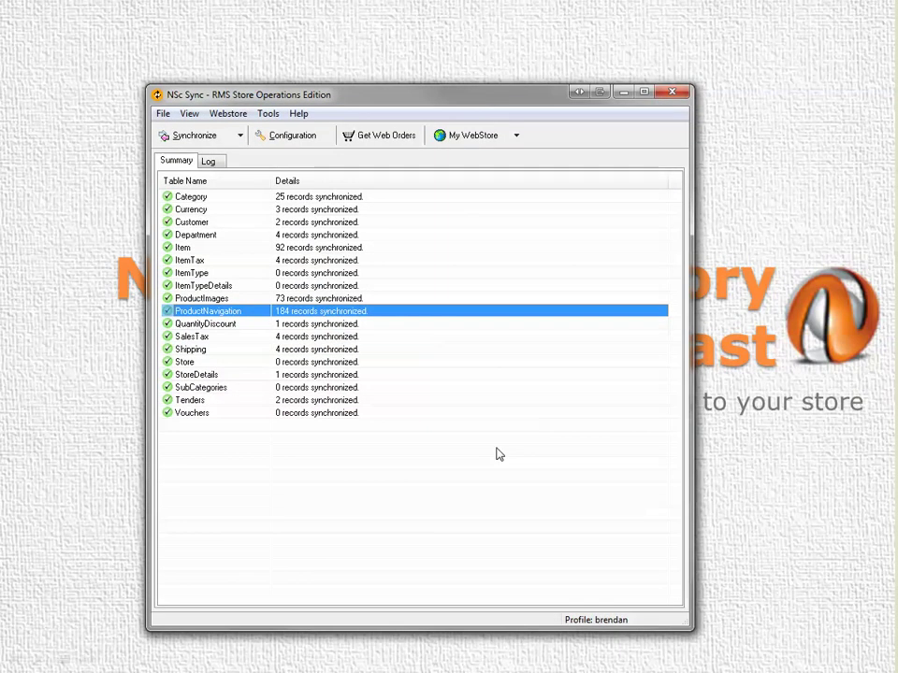
- In NSc Sync, open the configuration's advanced field mappings and go through the Item table's fields
left_click(287, 140)
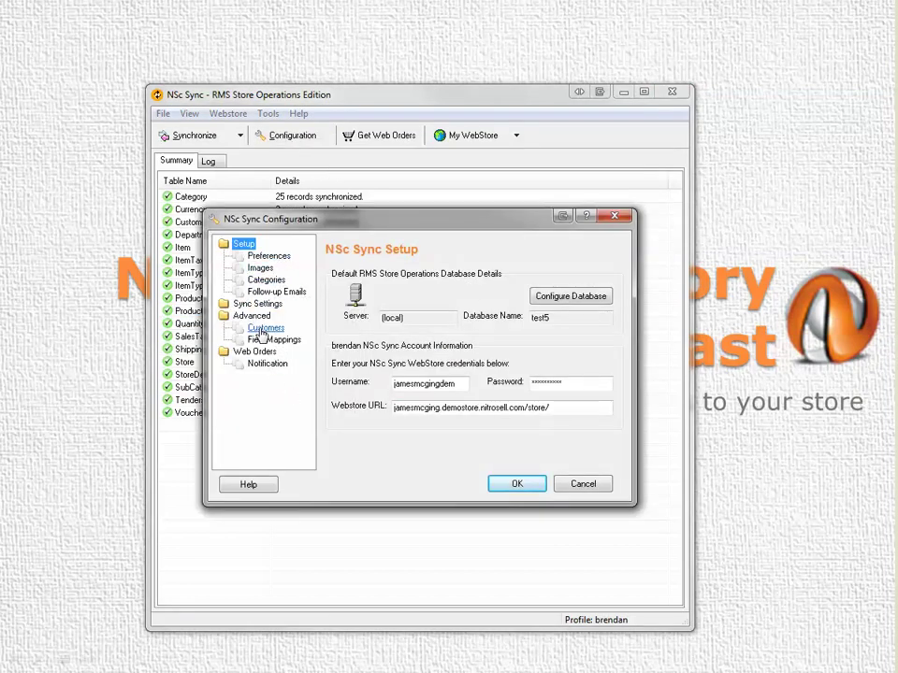
left_click(266, 343)
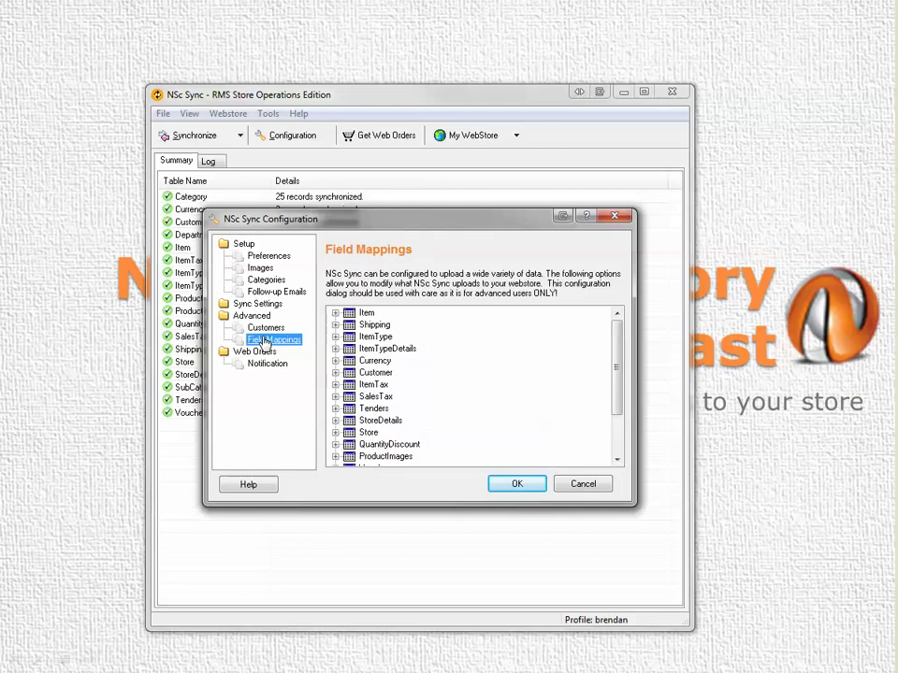
left_click(336, 316)
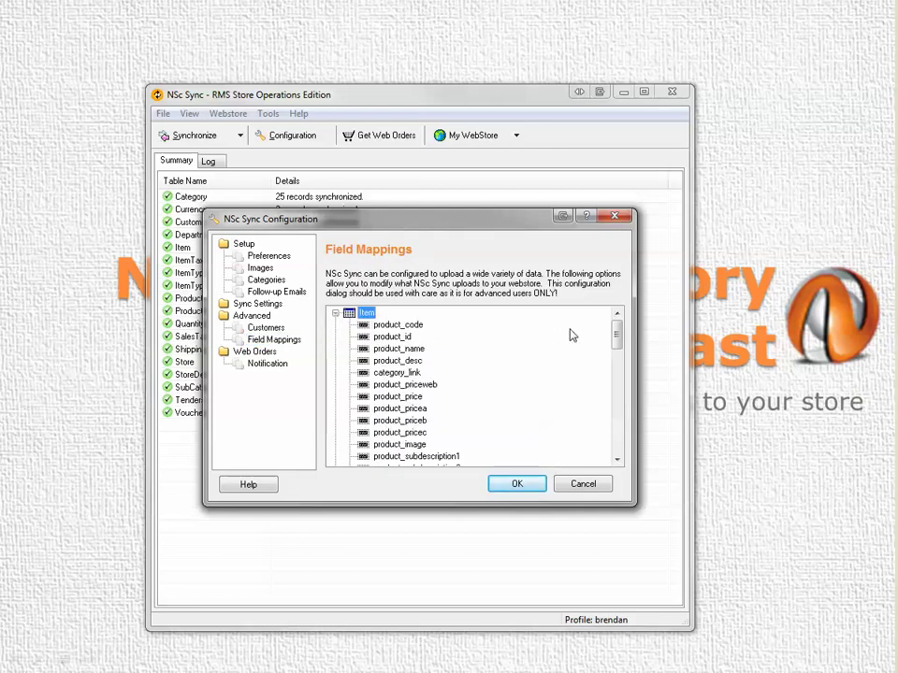
left_click_drag(618, 336, 617, 409)
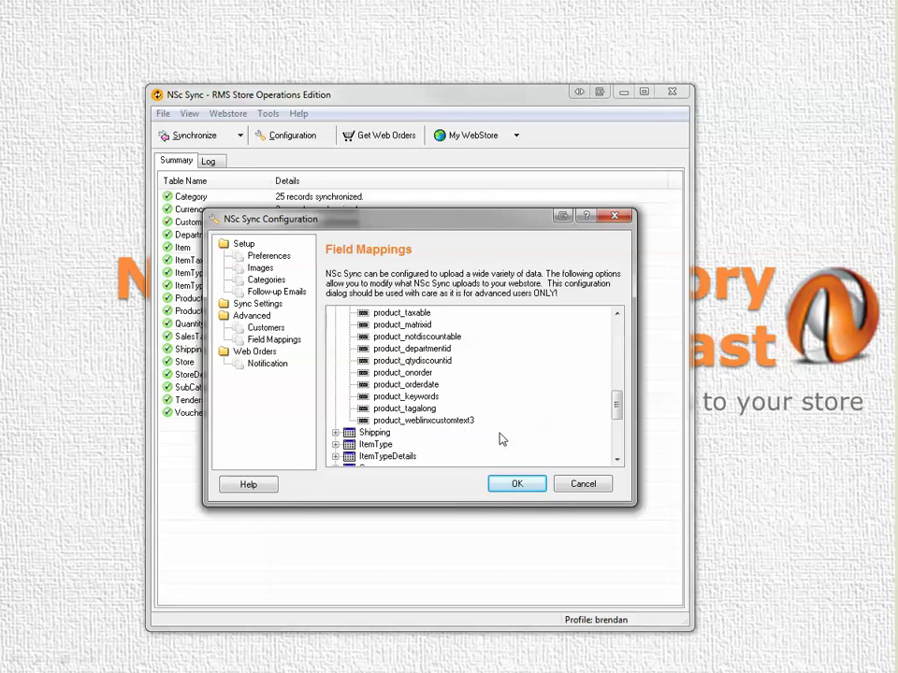
- Define a new PAM item field with remote name product_weblinxcustomtext2 and source nitroasl_pamtable.FractionSoldBy
right_click(498, 363)
mouse_move(552, 370)
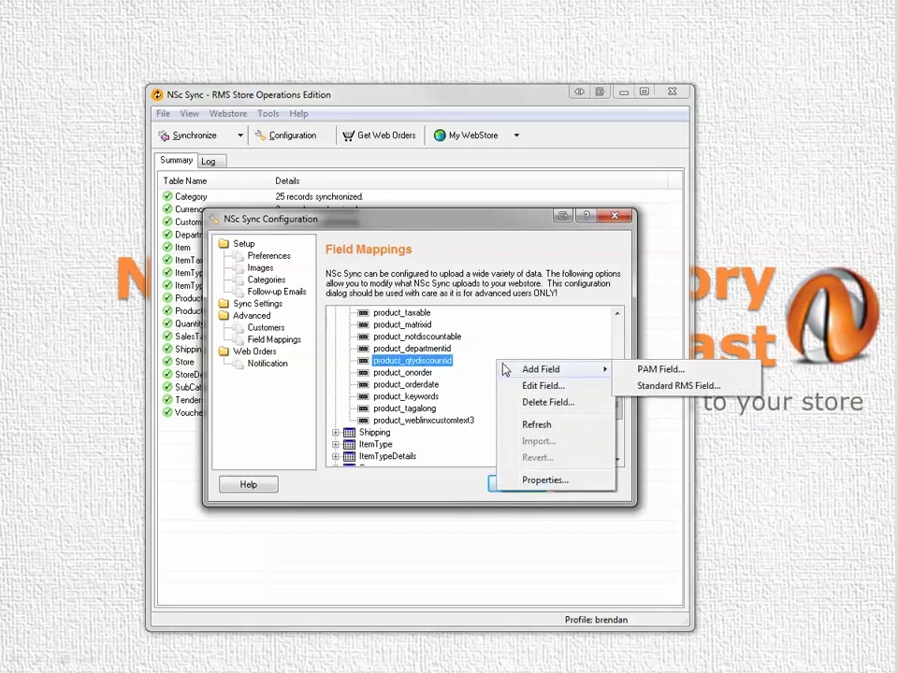
left_click(686, 374)
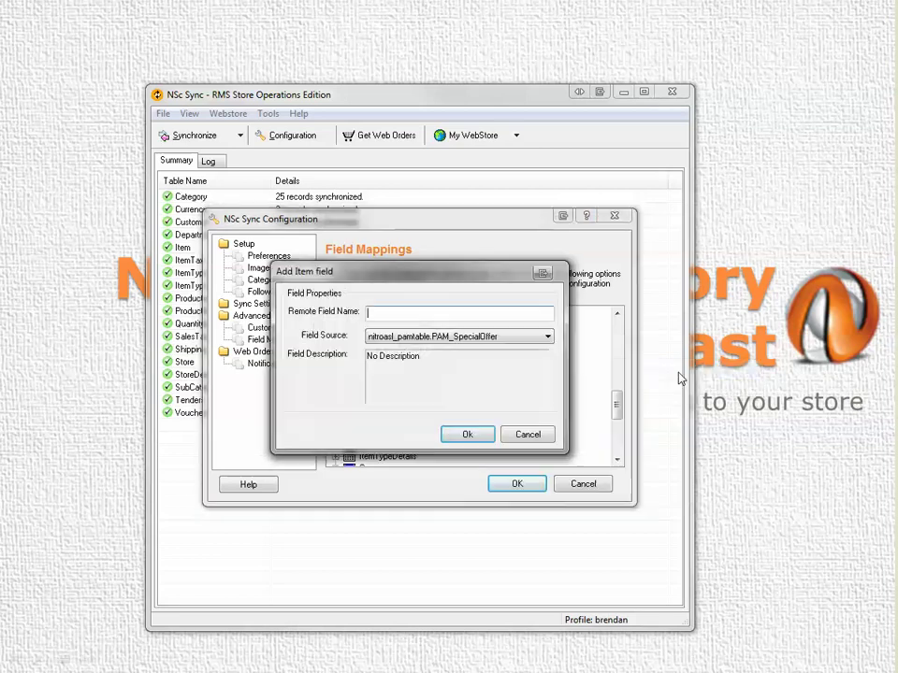
left_click(545, 338)
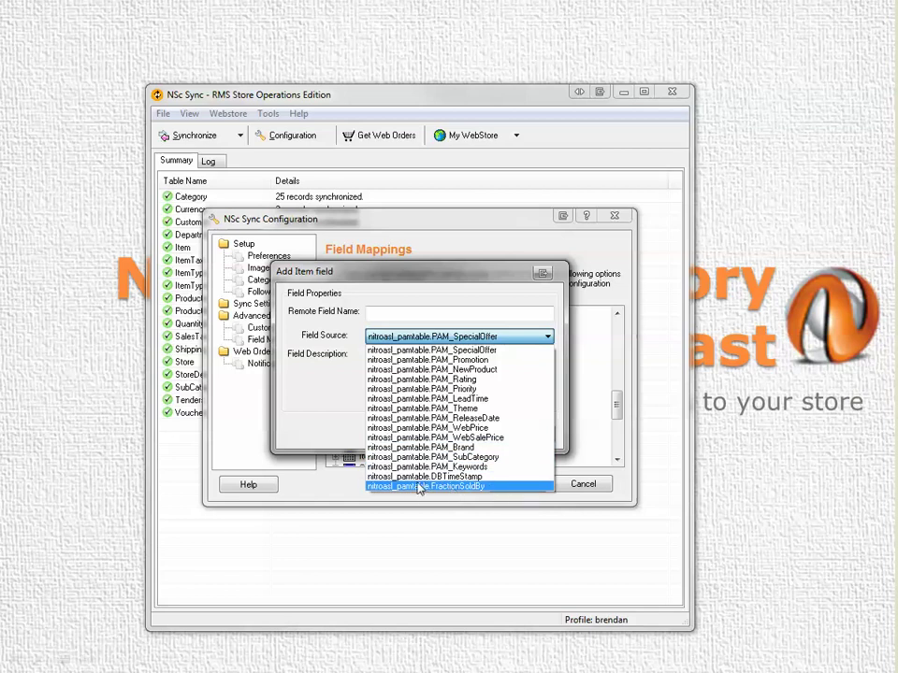
left_click(505, 489)
left_click(435, 315)
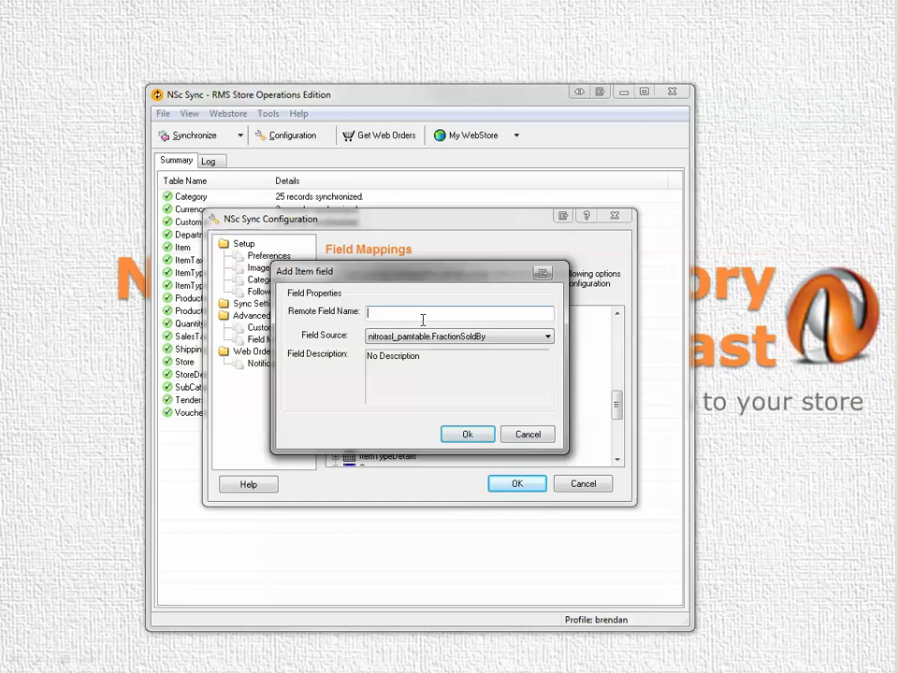
type("product_weblinxcustomtext")
left_click_drag(423, 279, 417, 135)
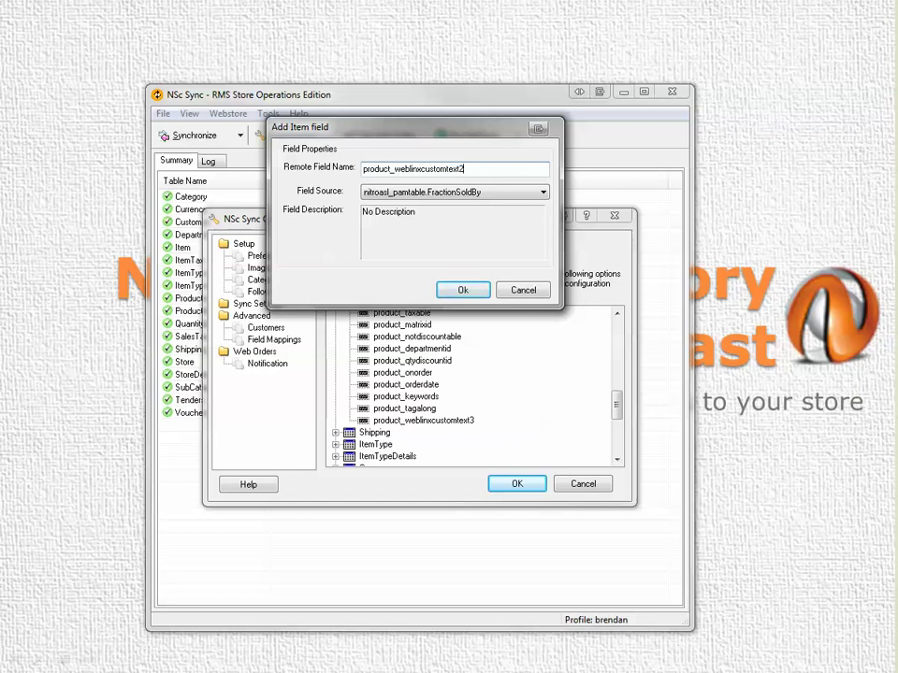
- Save the new field mapping and the configuration, and start synchronizing with the web store
left_click(464, 293)
left_click(516, 483)
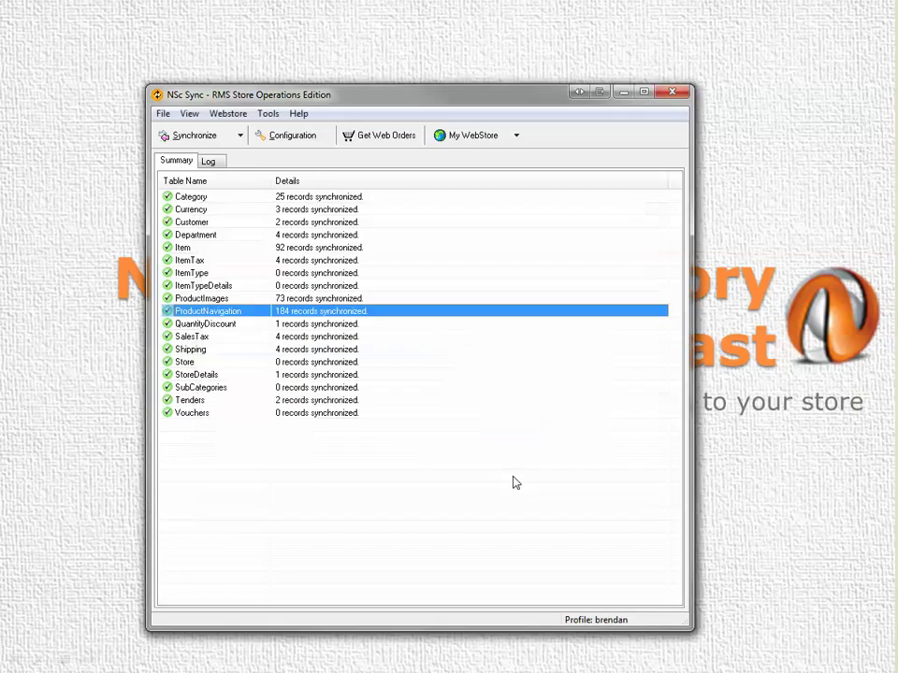
left_click(181, 142)
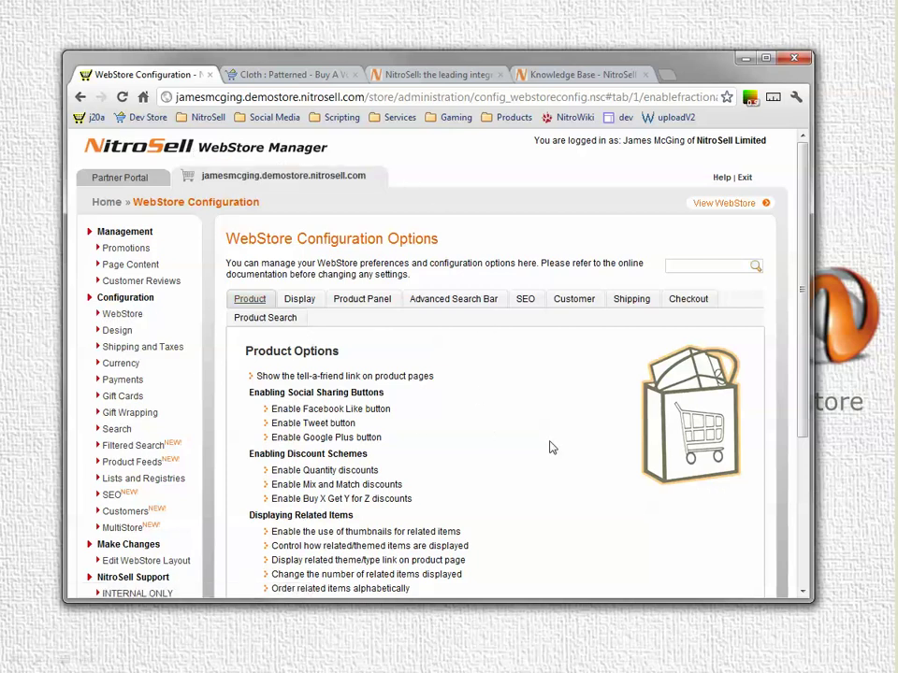
- In WebStore Manager's product options, enable fractional quantities using the product_weblinxcustomtext2 field and save the setting
scroll(552, 448, "down", 5)
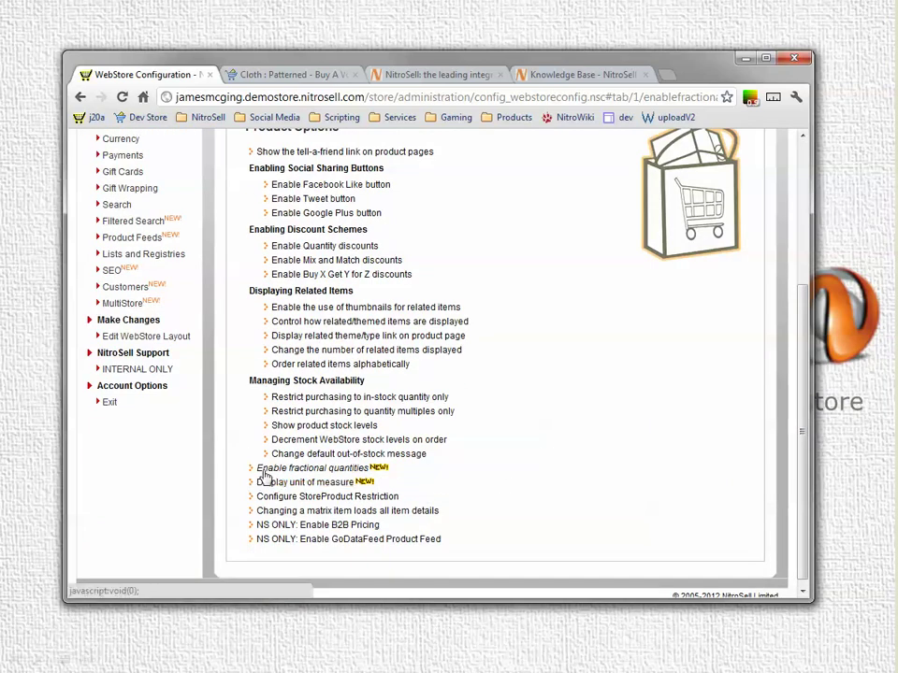
left_click(351, 477)
scroll(618, 357, "down", 1)
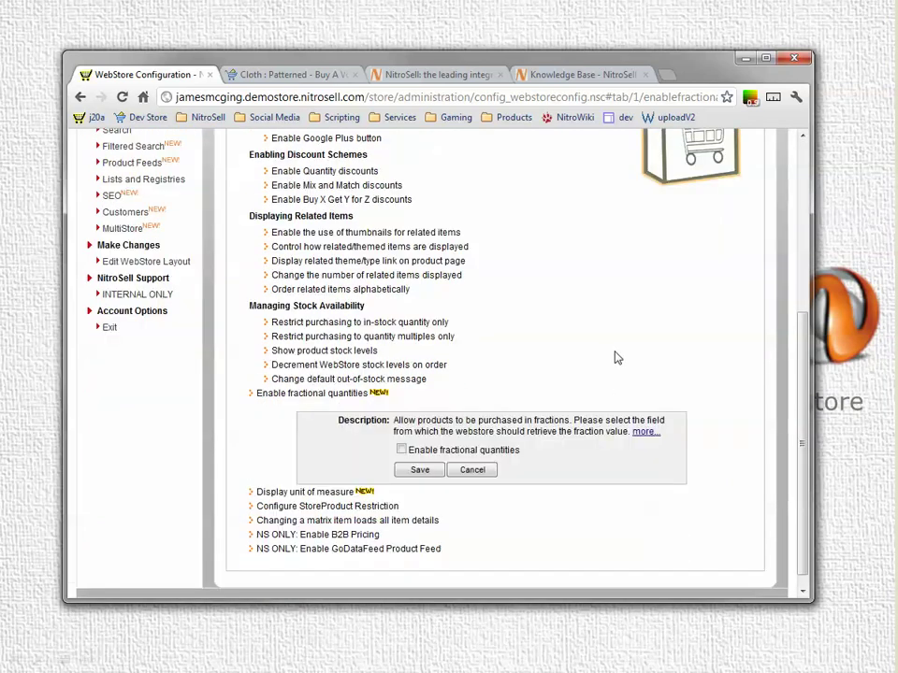
left_click(402, 451)
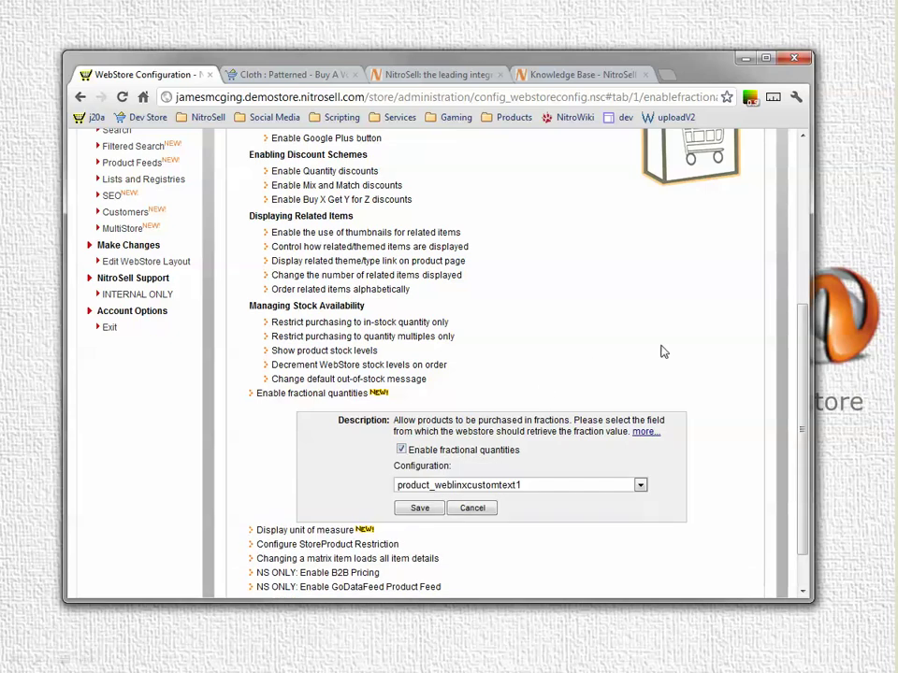
left_click(603, 486)
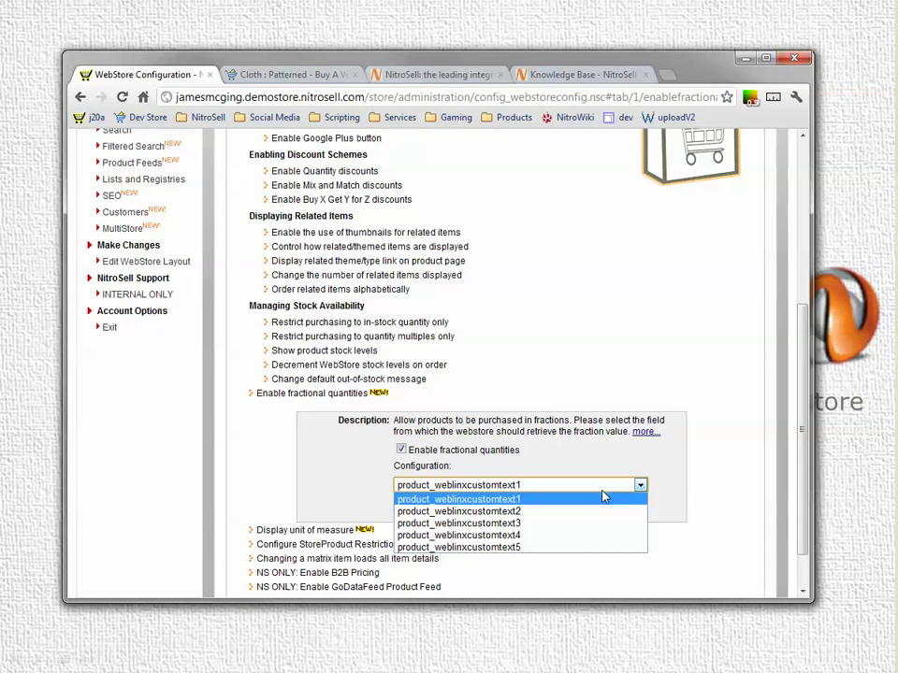
left_click(536, 514)
left_click(421, 508)
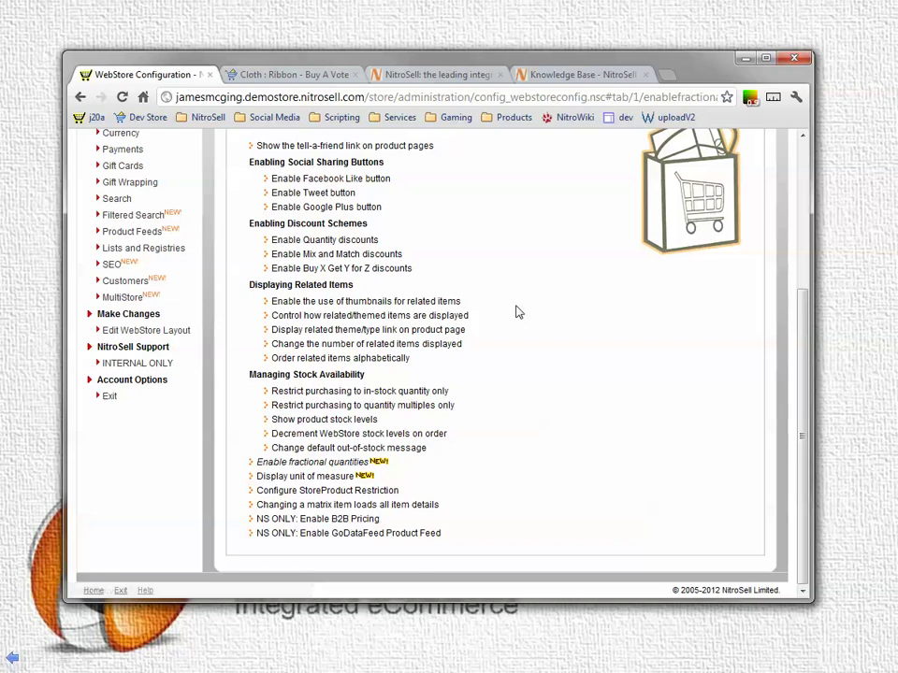
- On the storefront, open the Tiny white dot on red ribbon product and examine its whole and fractional quantity choices
scroll(517, 312, "up", 5)
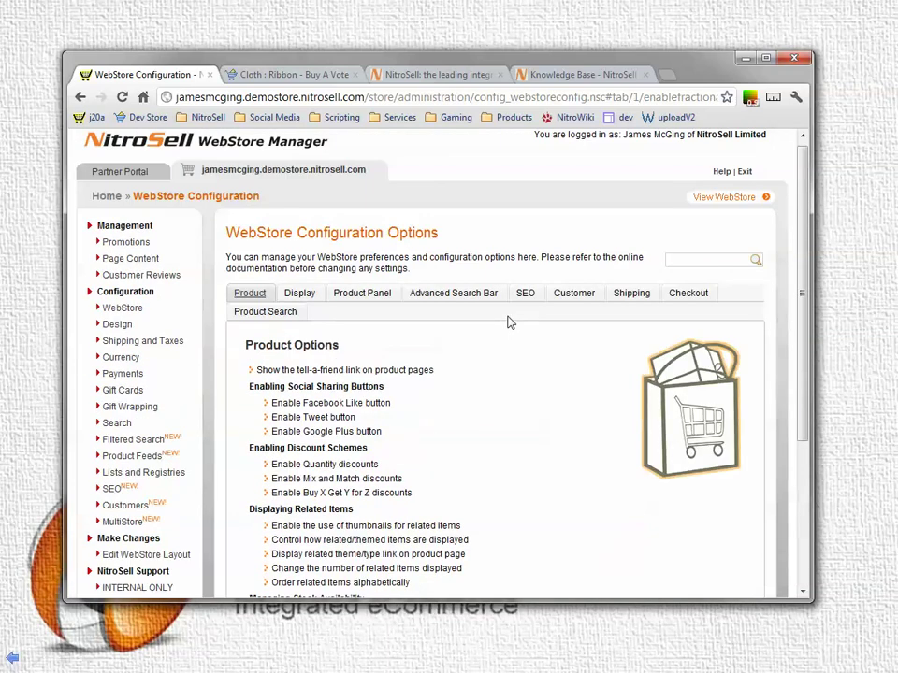
left_click(286, 74)
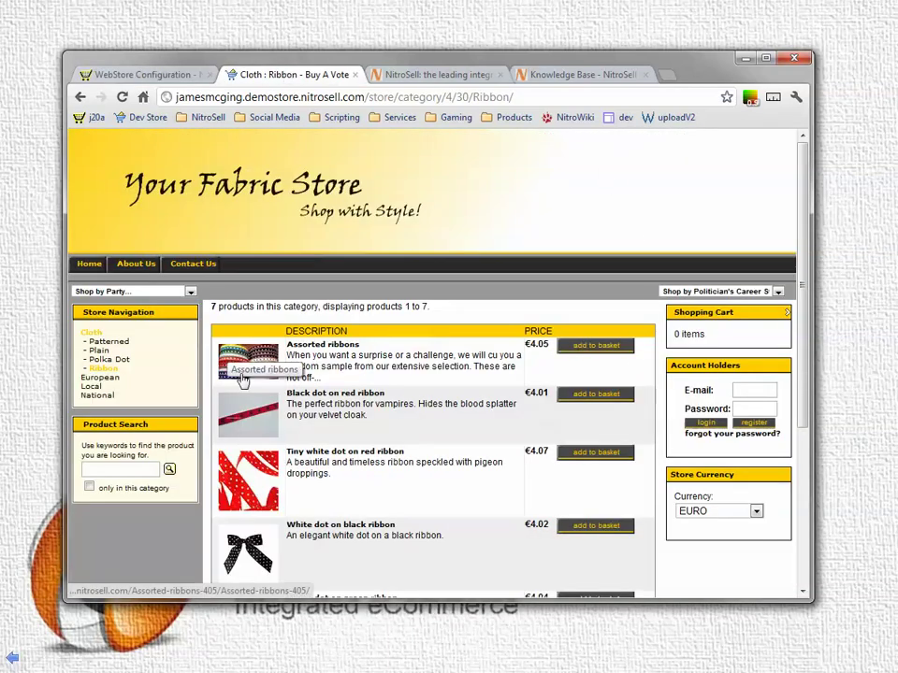
left_click(318, 459)
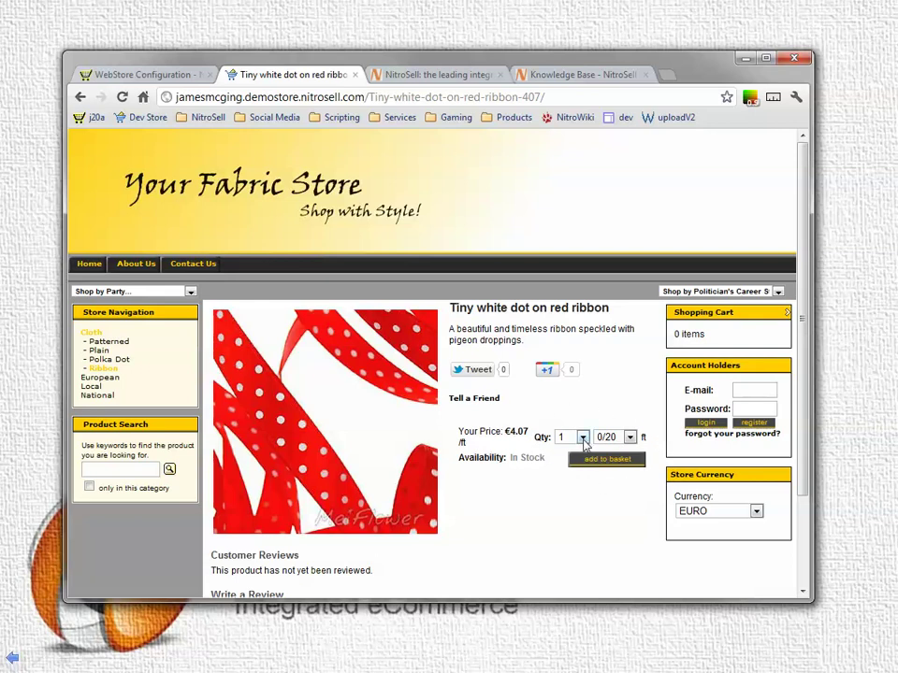
left_click(582, 437)
left_click(583, 438)
left_click(631, 437)
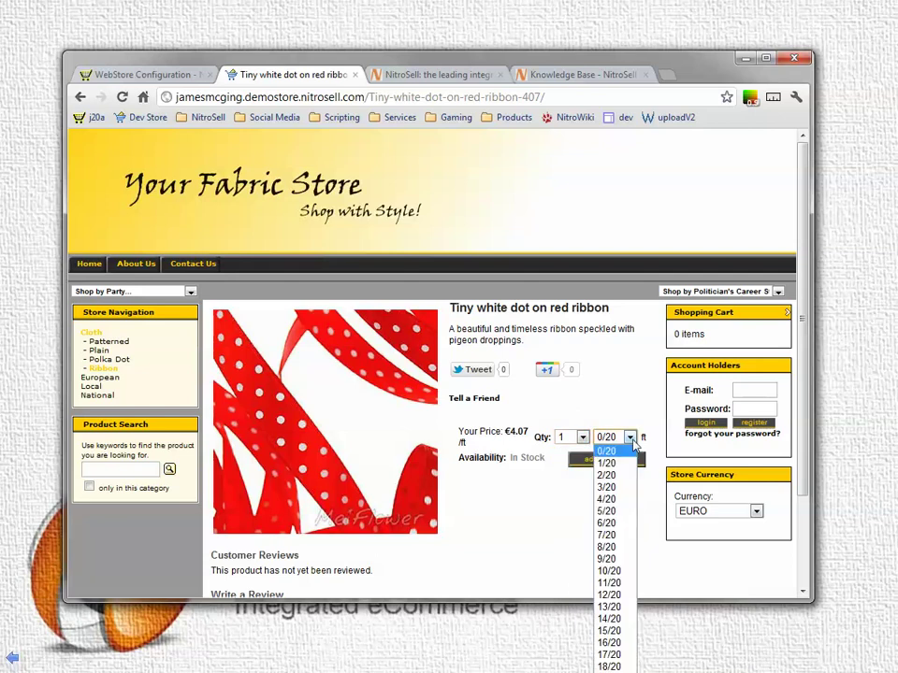
left_click(639, 665)
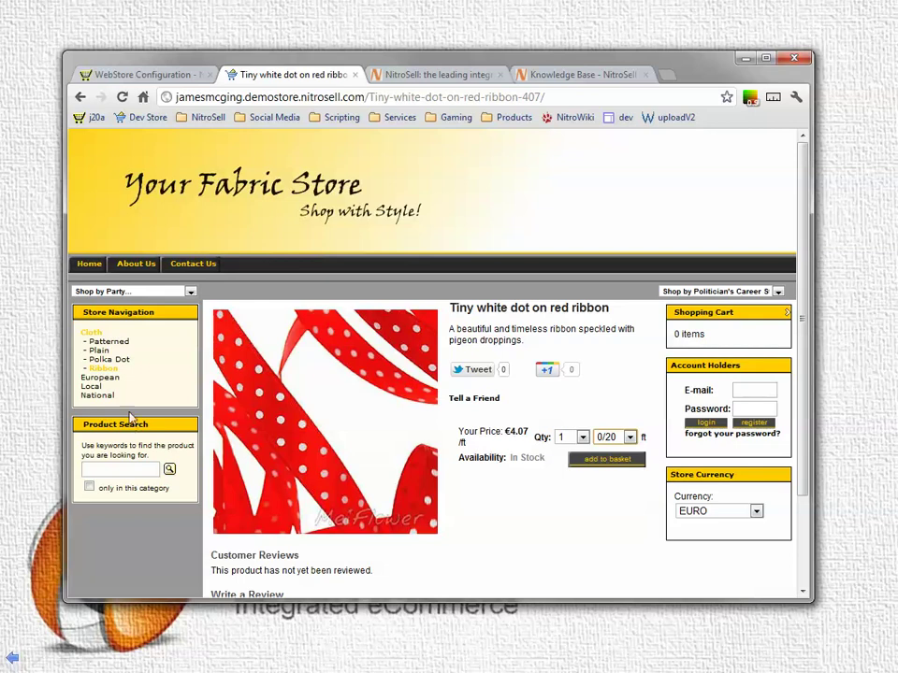
- Add 1.01 yards of Crushed green silk from the Plain cloth category to the basket
left_click(99, 352)
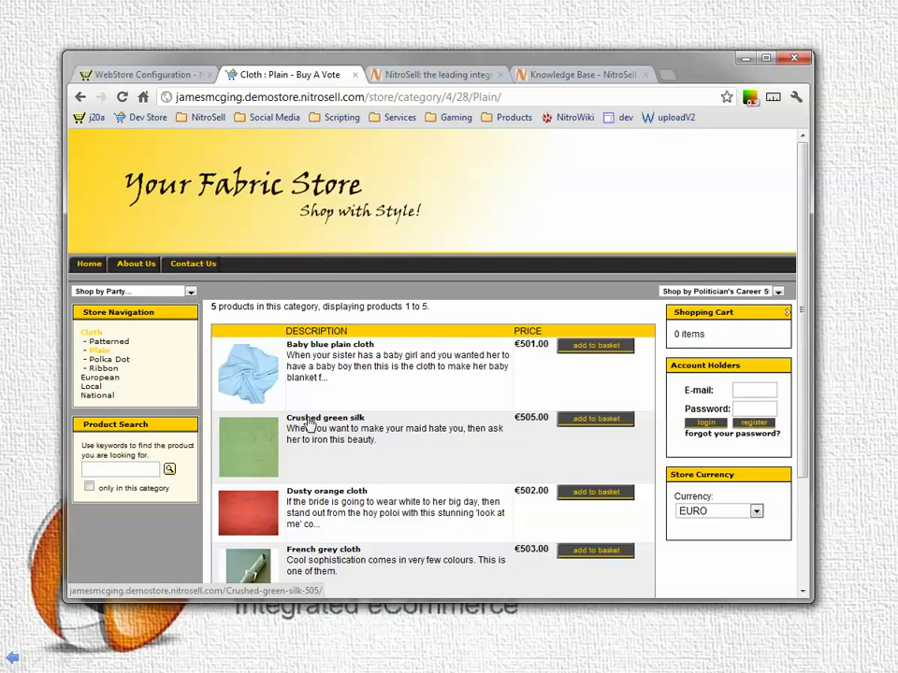
left_click(310, 420)
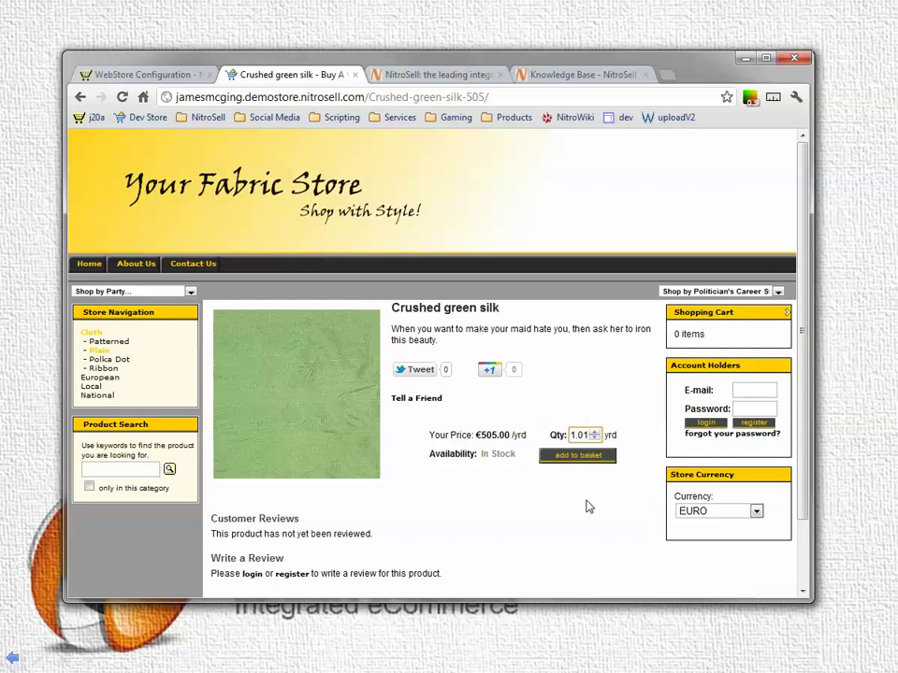
left_click(580, 457)
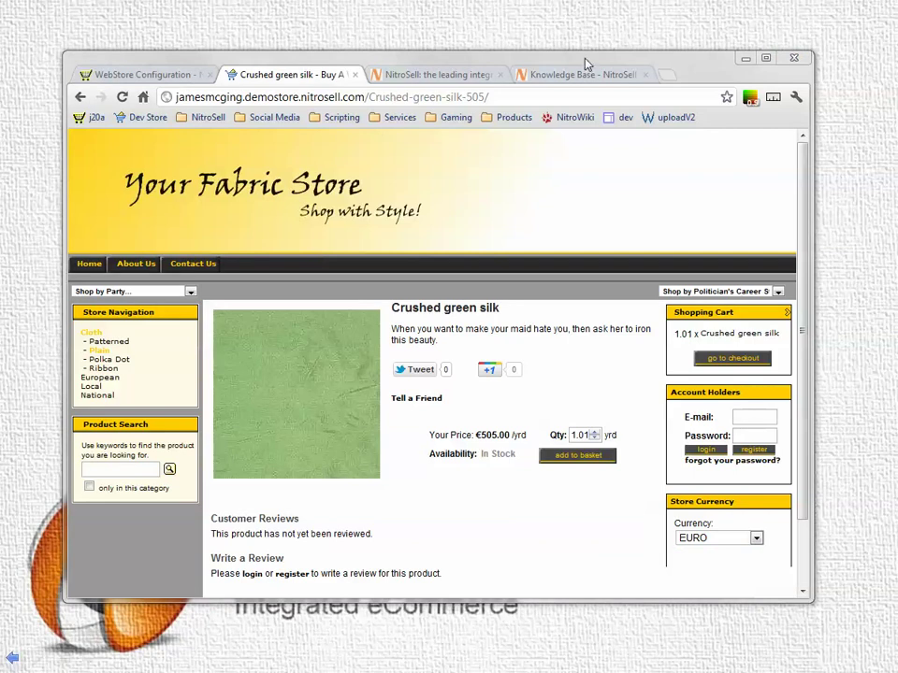
- Return to the Ribbon category and open the Tiny white dot on red ribbon product page
left_click_drag(586, 63, 660, 23)
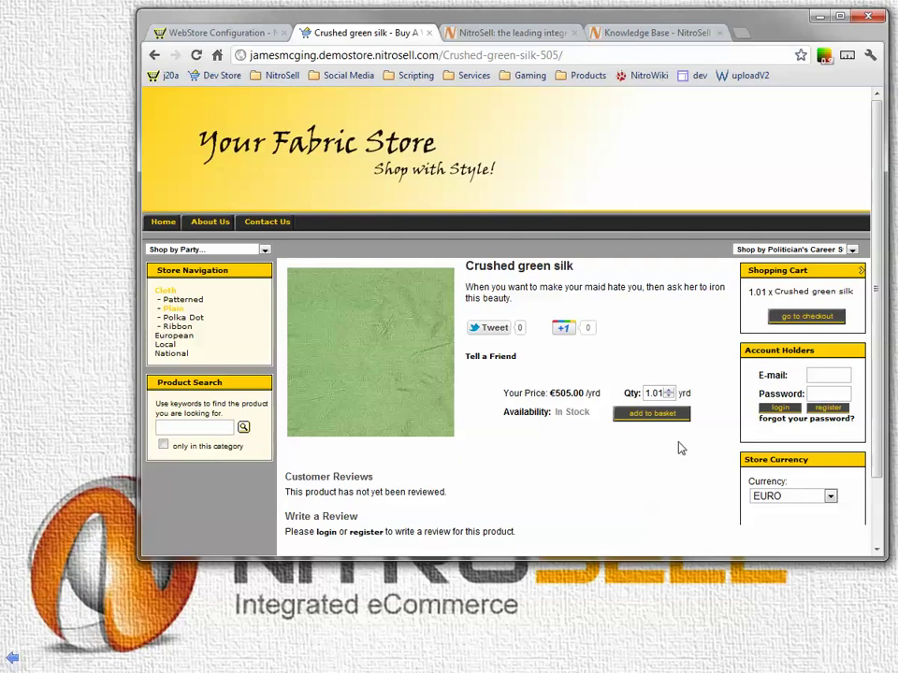
left_click(177, 327)
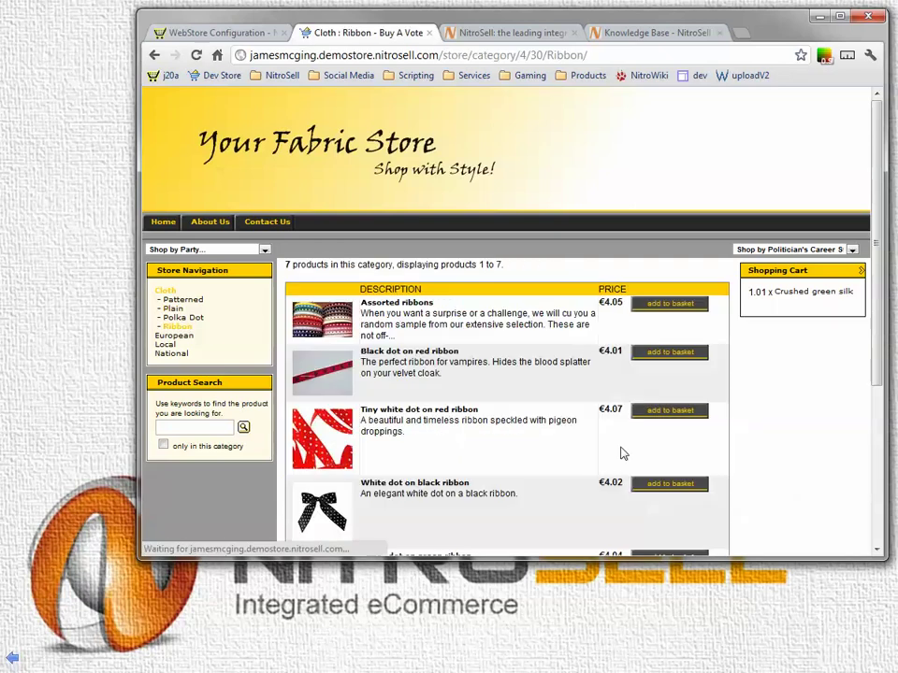
left_click(568, 435)
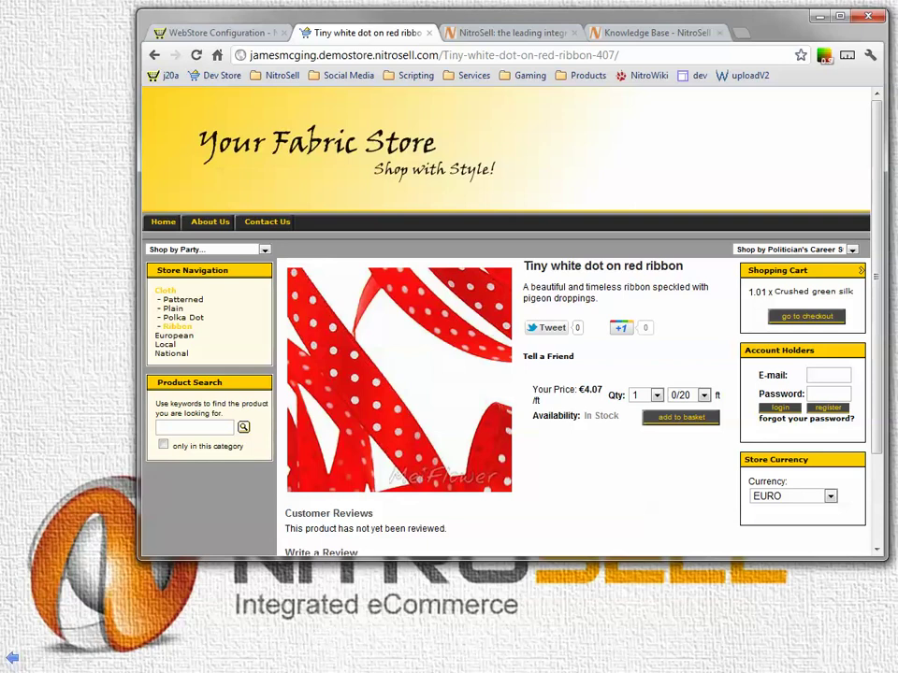
- Proceed from the shopping cart to checkout and look through the Quick Checkout form
left_click(864, 273)
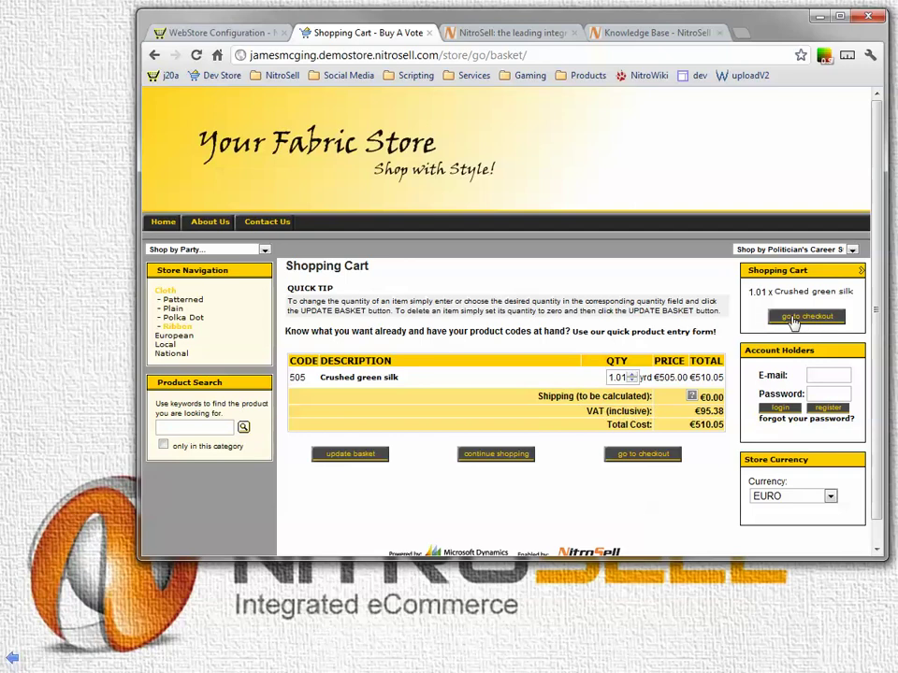
left_click(644, 453)
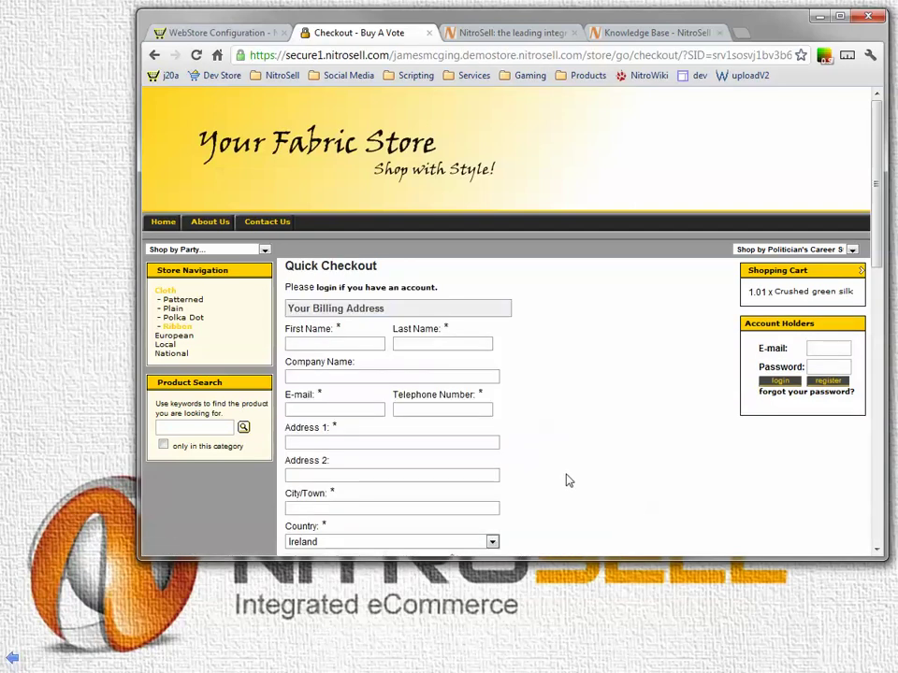
scroll(566, 478, "down", 10)
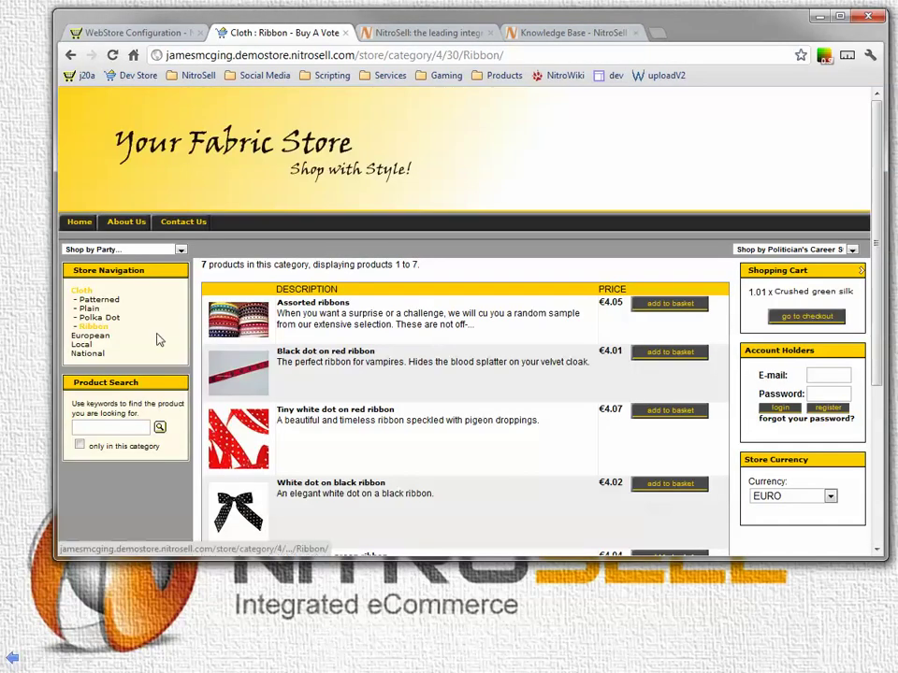
- Add 1 4/20 ft of Black dot on red ribbon from the Ribbon category to the basket and view the shopping cart
left_click(363, 353)
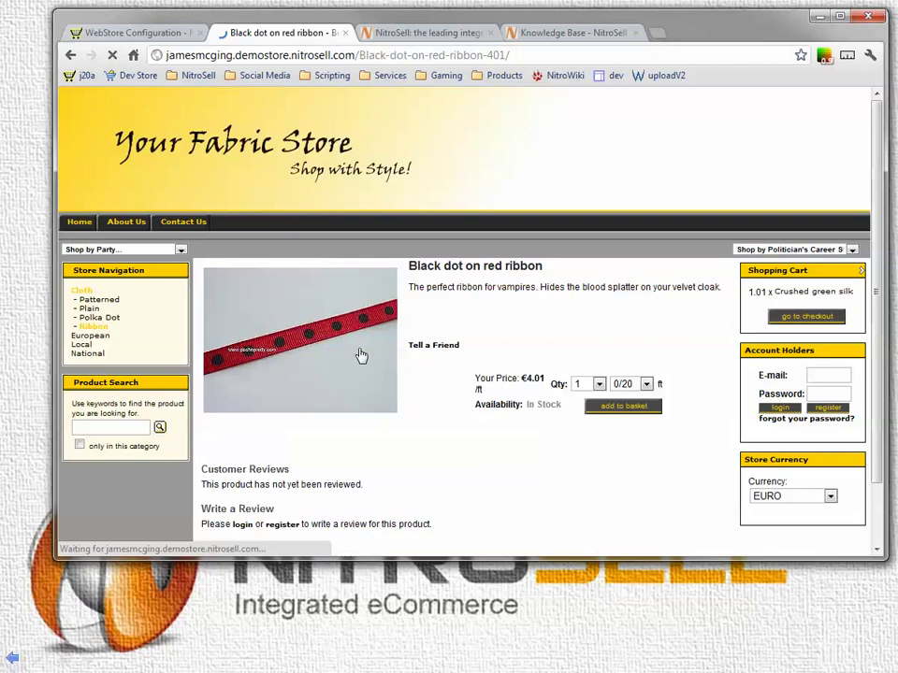
left_click(625, 383)
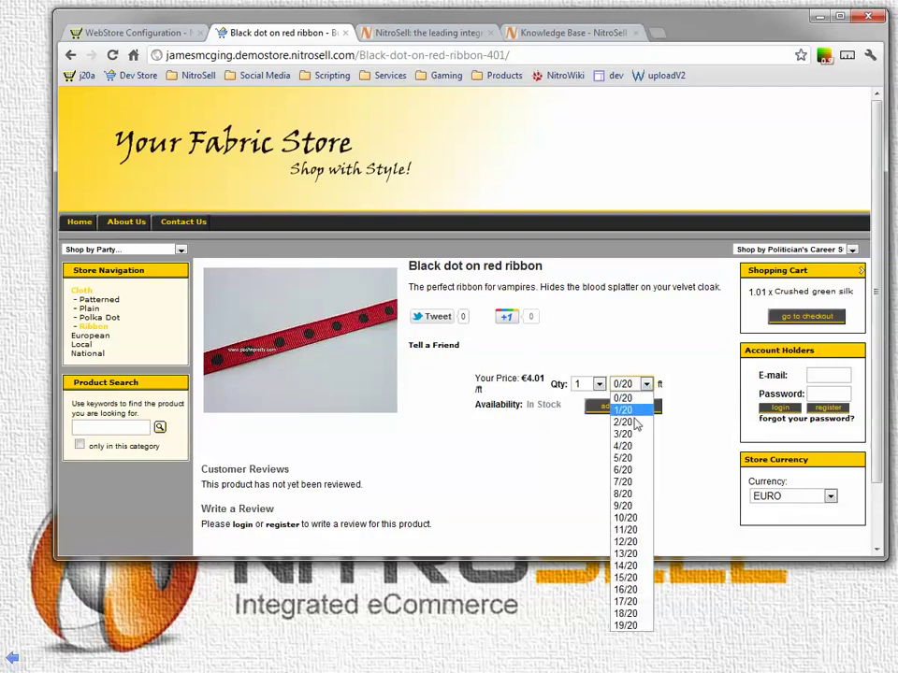
left_click(618, 448)
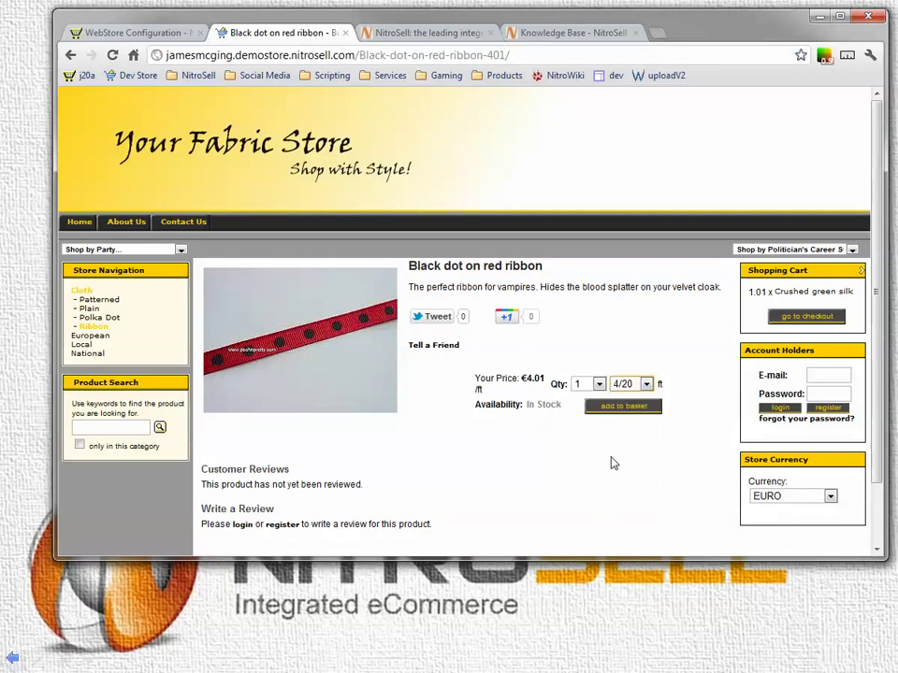
left_click(623, 406)
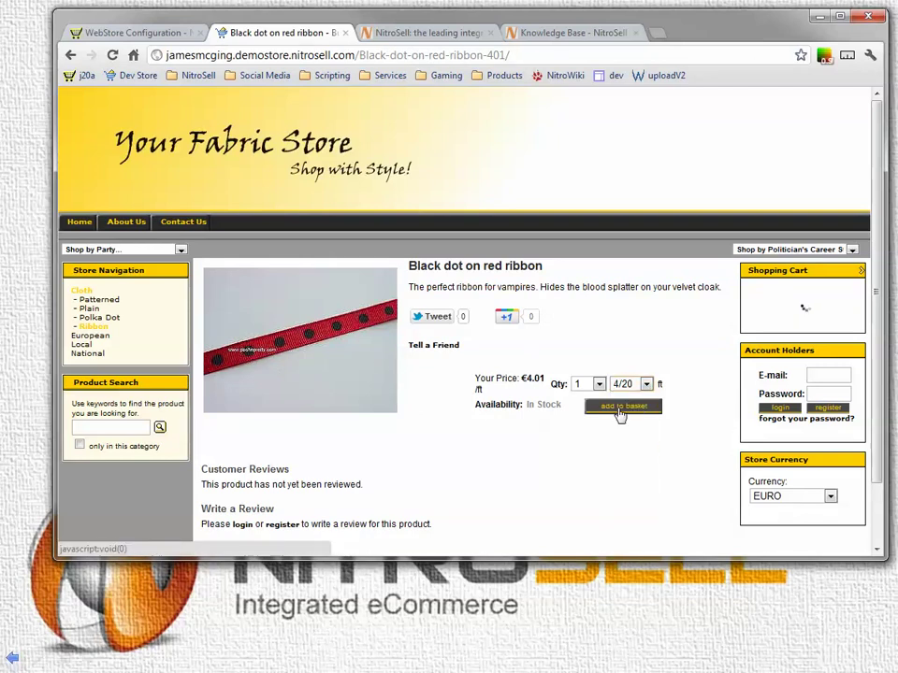
left_click(862, 272)
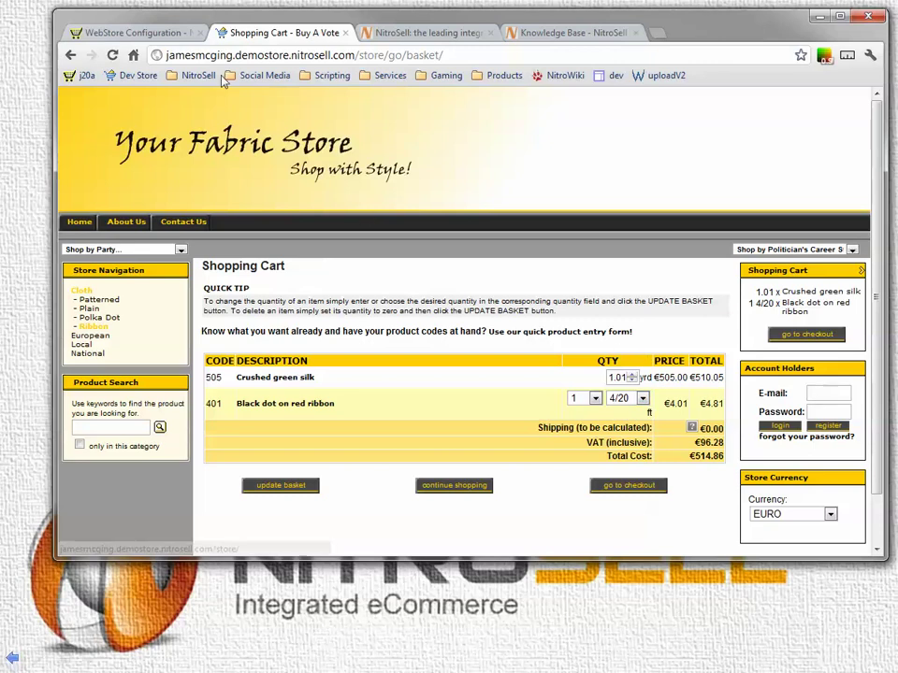
- Look over the product options in WebStore Manager, and open the blog on the NitroSell website
left_click(114, 31)
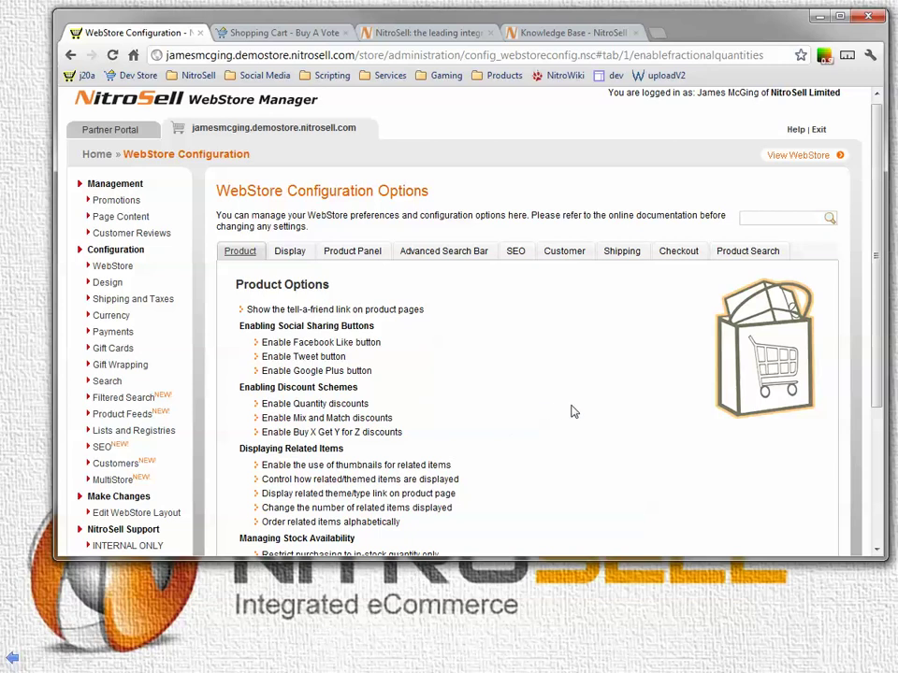
scroll(576, 412, "down", 5)
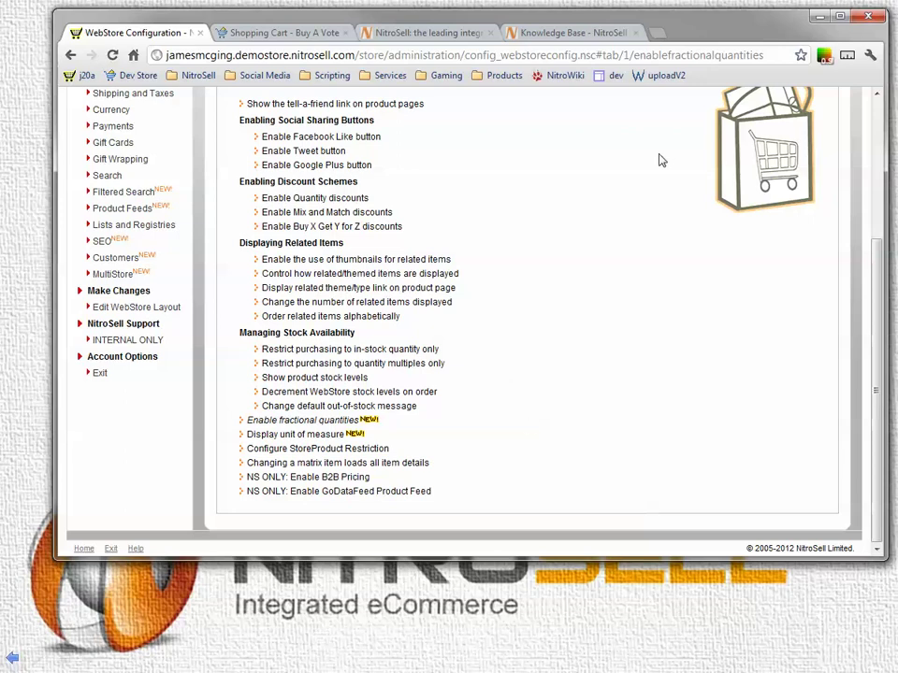
left_click(429, 37)
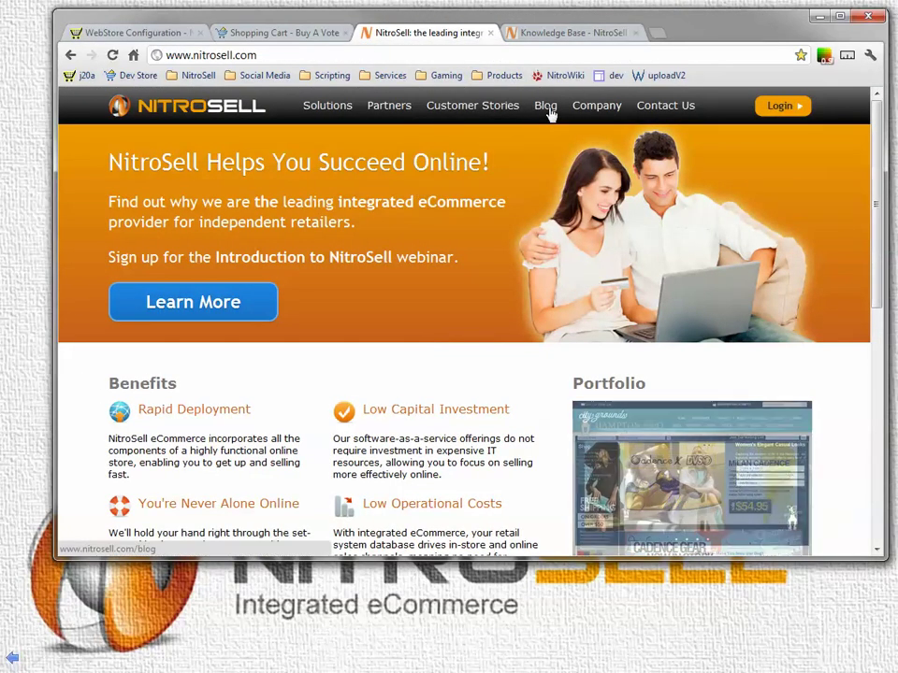
left_click(545, 105)
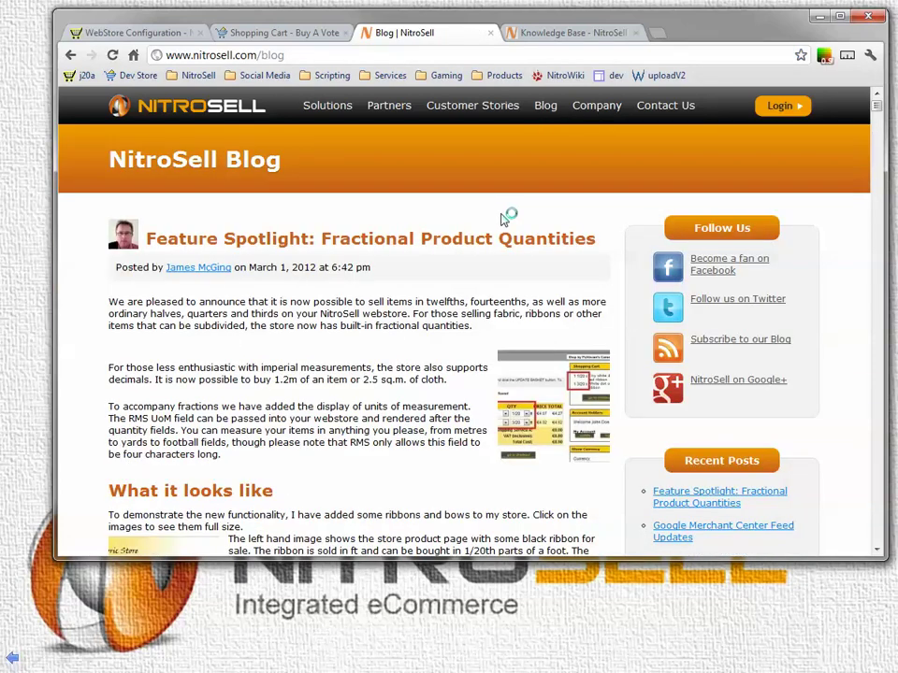
- Search all categories of the Partner Portal's Knowledge Base for "fractional quantities"
left_click(567, 35)
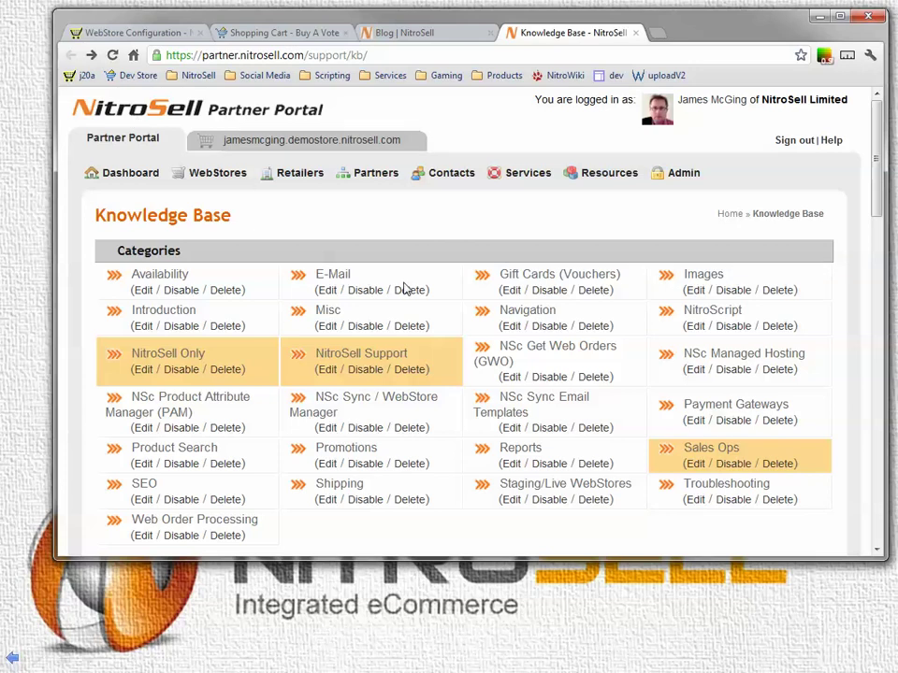
scroll(358, 405, "down", 3)
left_click(317, 456)
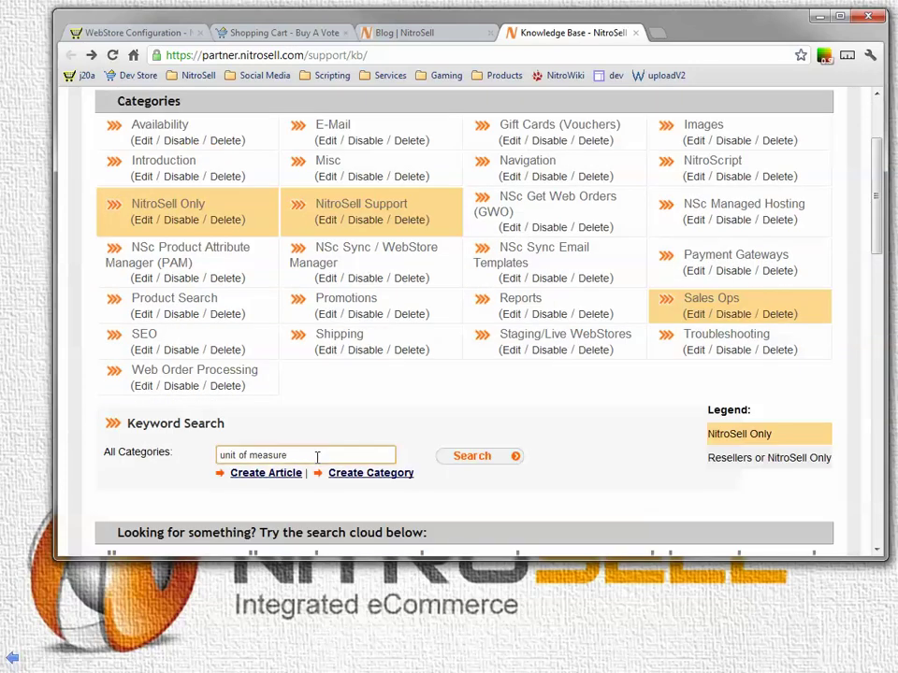
key("BackSpace")
key("BackSpace")
key("BackSpace")
key("BackSpace")
key("BackSpace")
key("BackSpace")
key("BackSpace")
key("BackSpace")
key("BackSpace")
key("BackSpace")
key("BackSpace")
key("BackSpace")
key("BackSpace")
key("BackSpace")
key("BackSpace")
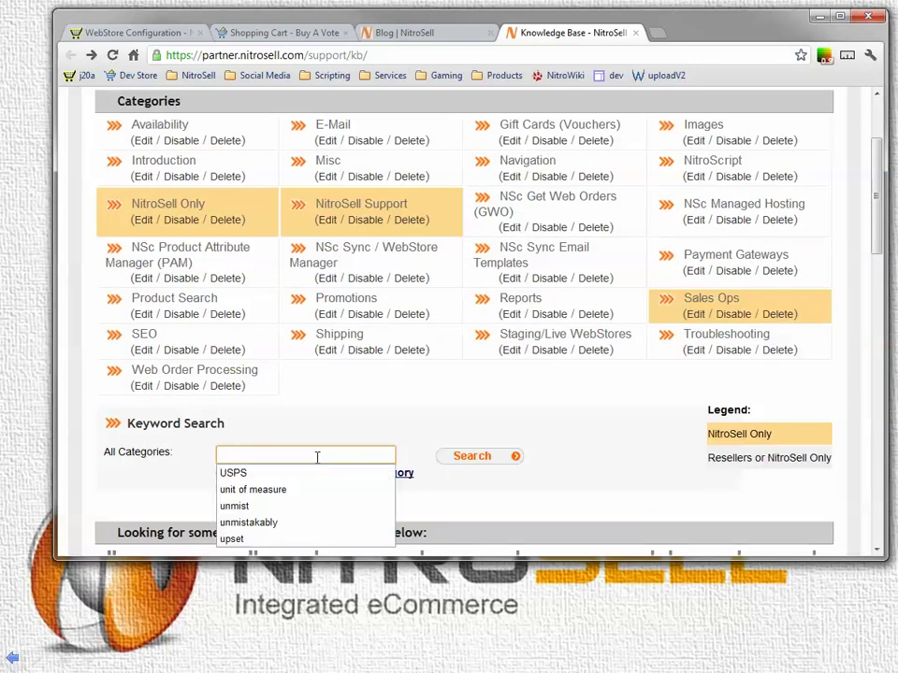
type("fractional ")
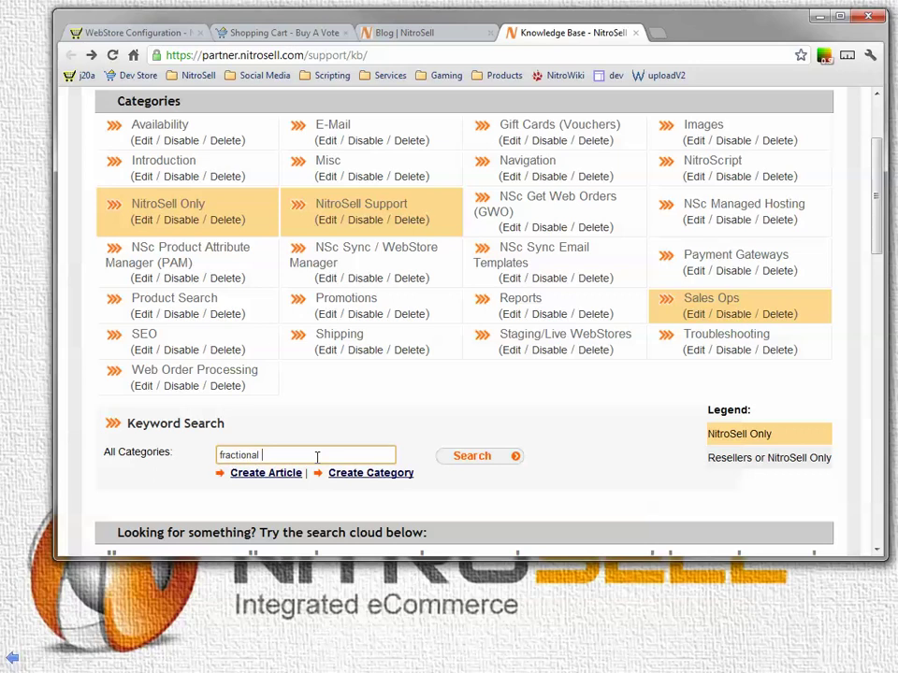
type("quantities")
key("Return")
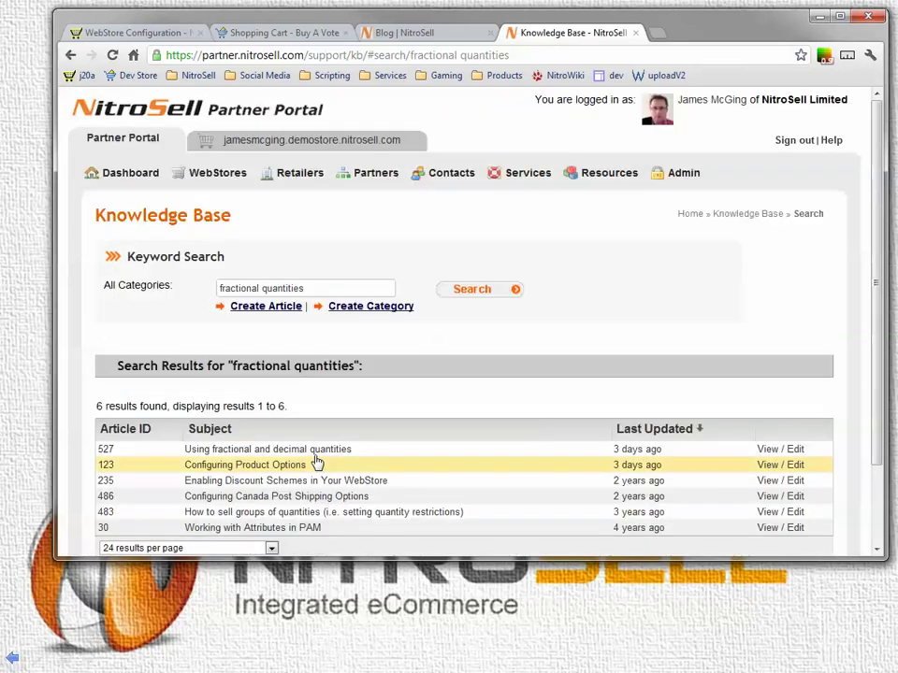
- Open the "Using fractional and decimal quantities" article and read through its compatibility notes and implementation steps
left_click(315, 453)
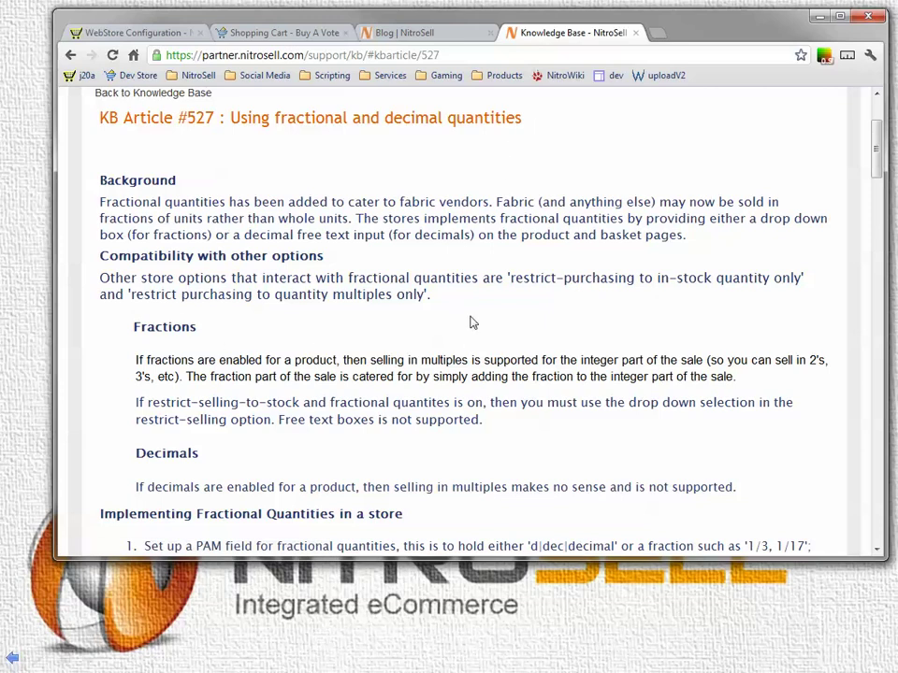
scroll(472, 322, "down", 5)
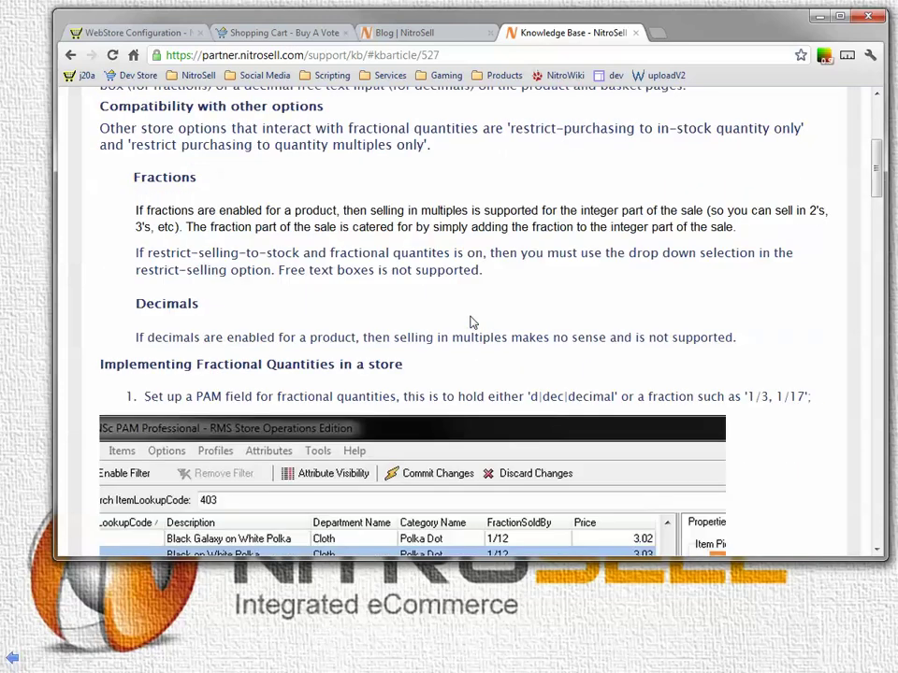
scroll(473, 323, "down", 10)
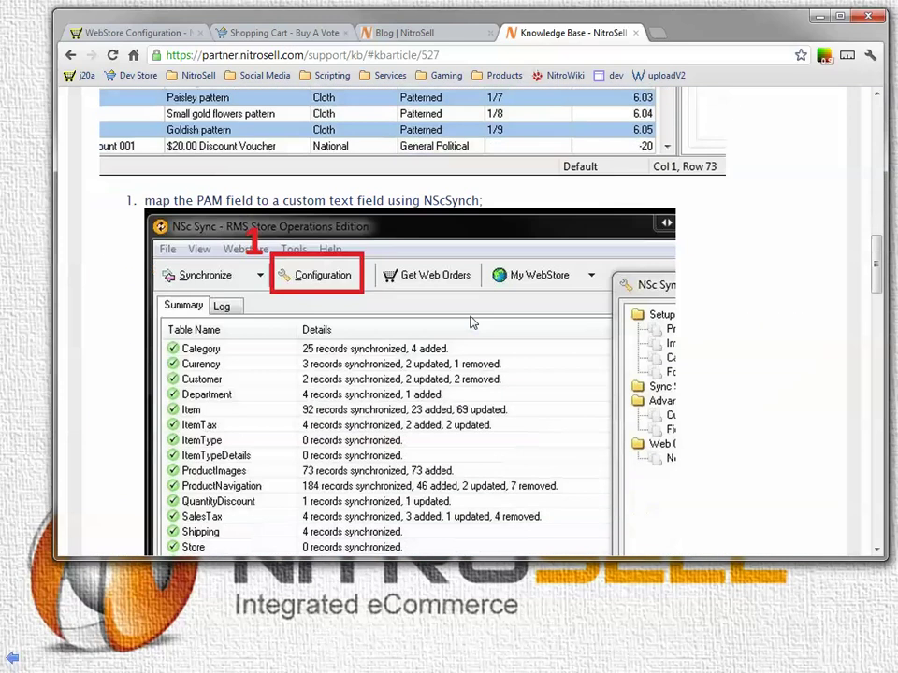
scroll(472, 322, "down", 9)
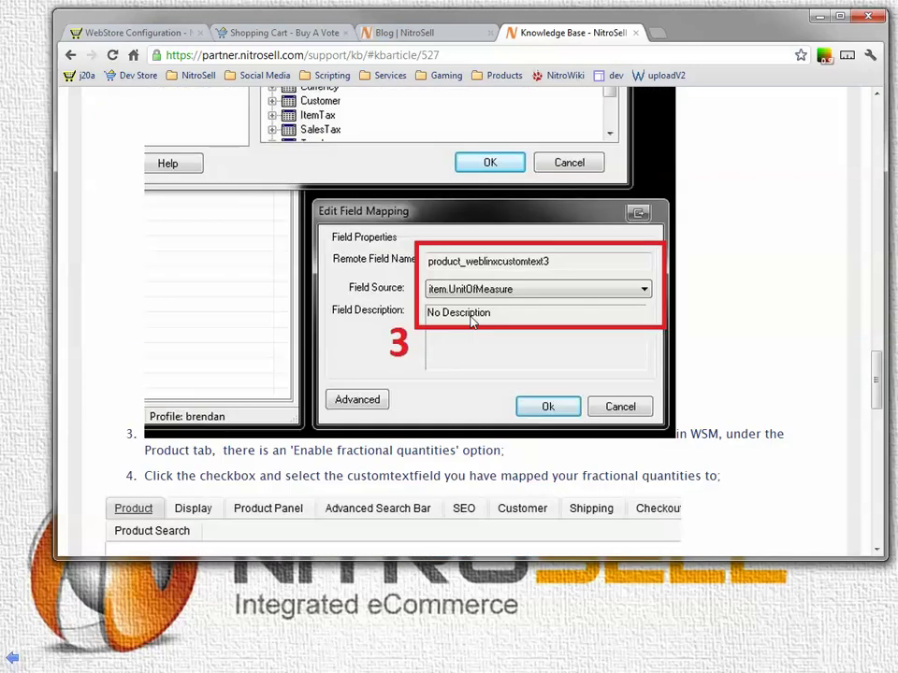
scroll(472, 323, "down", 10)
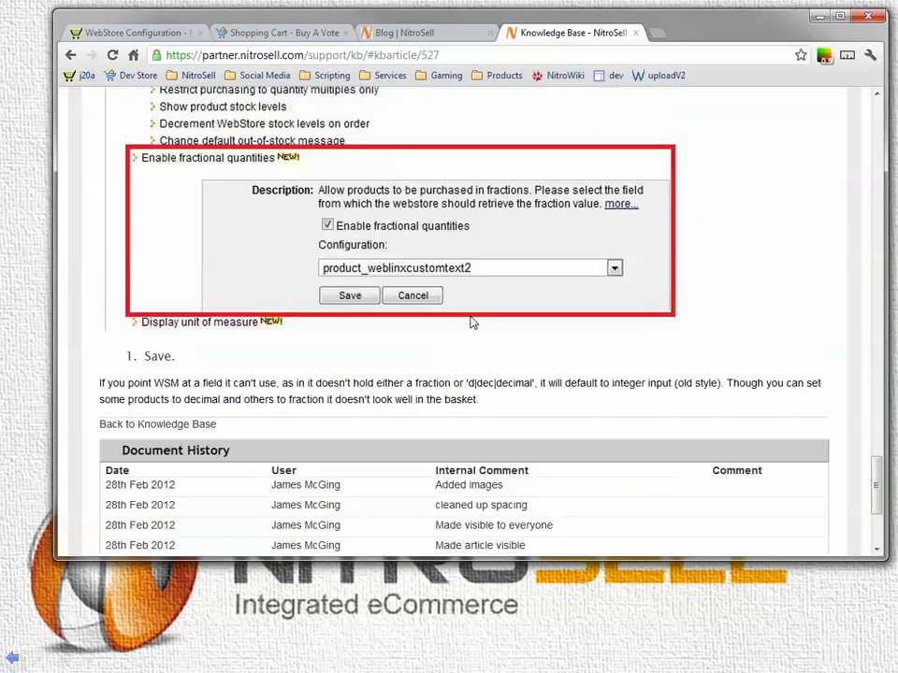